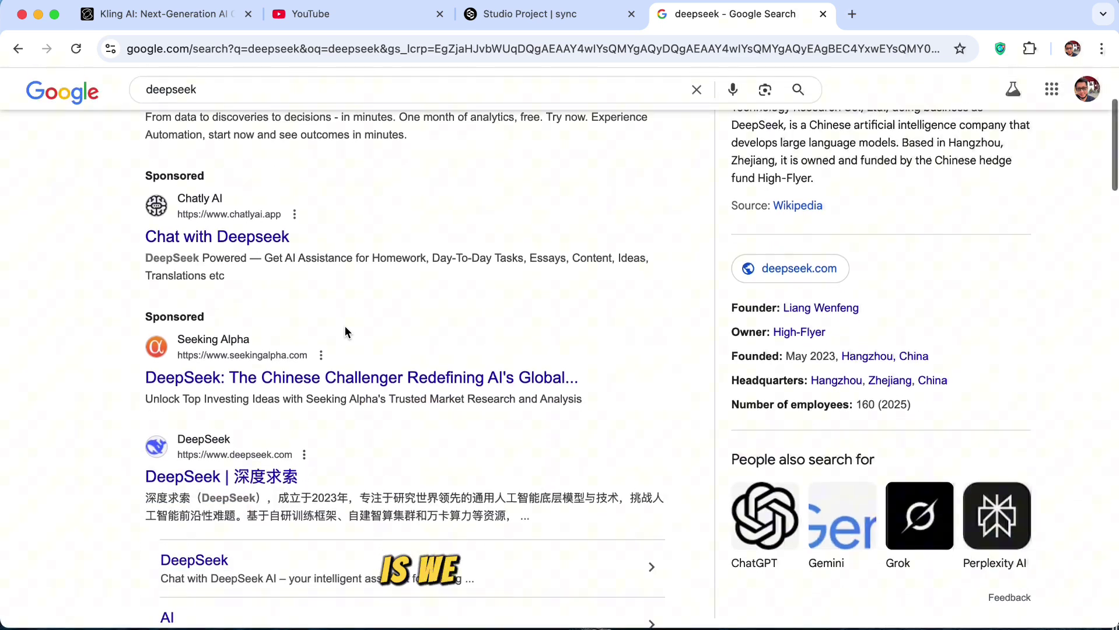
Open the DeepSeek chat from the search results and request "an image prompt of a beautiful asian woman"
scroll(344, 331, down, 2)
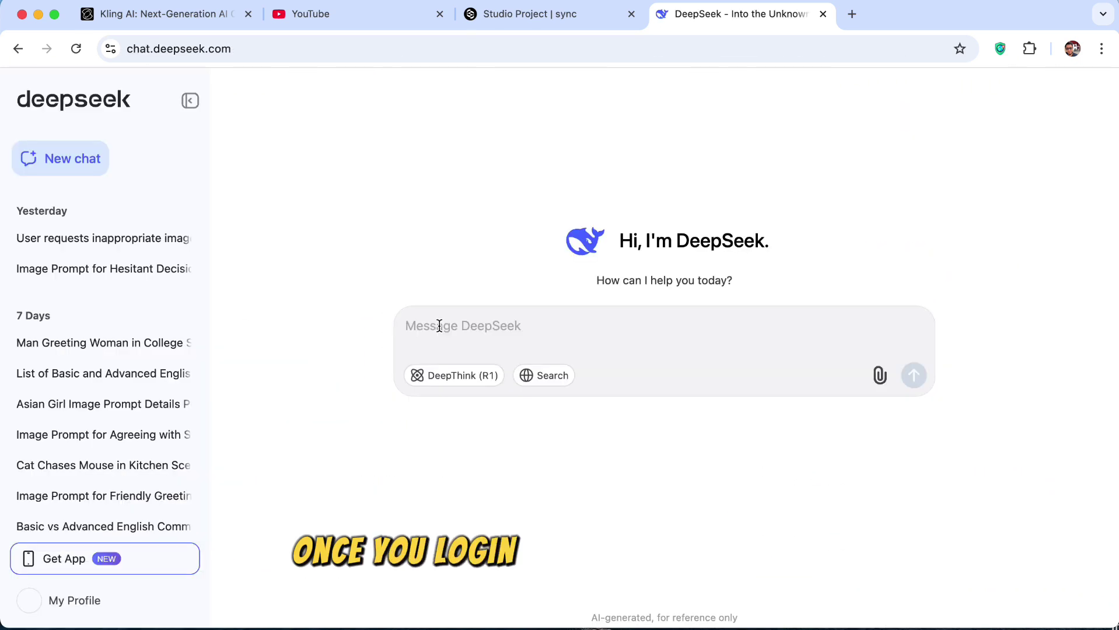
text(a)
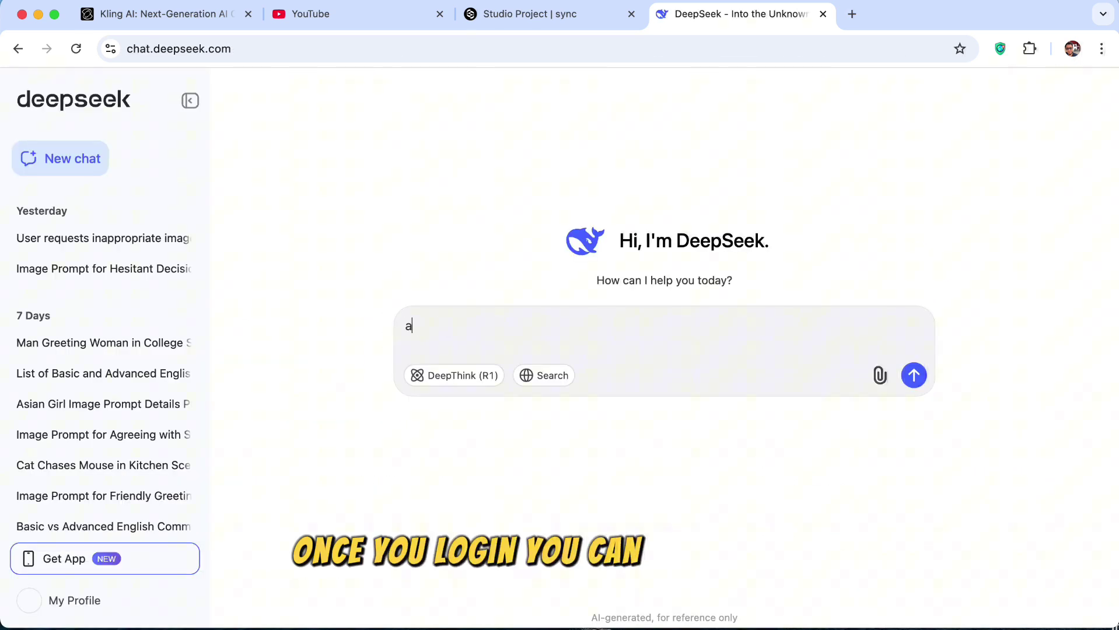
text(n image pr)
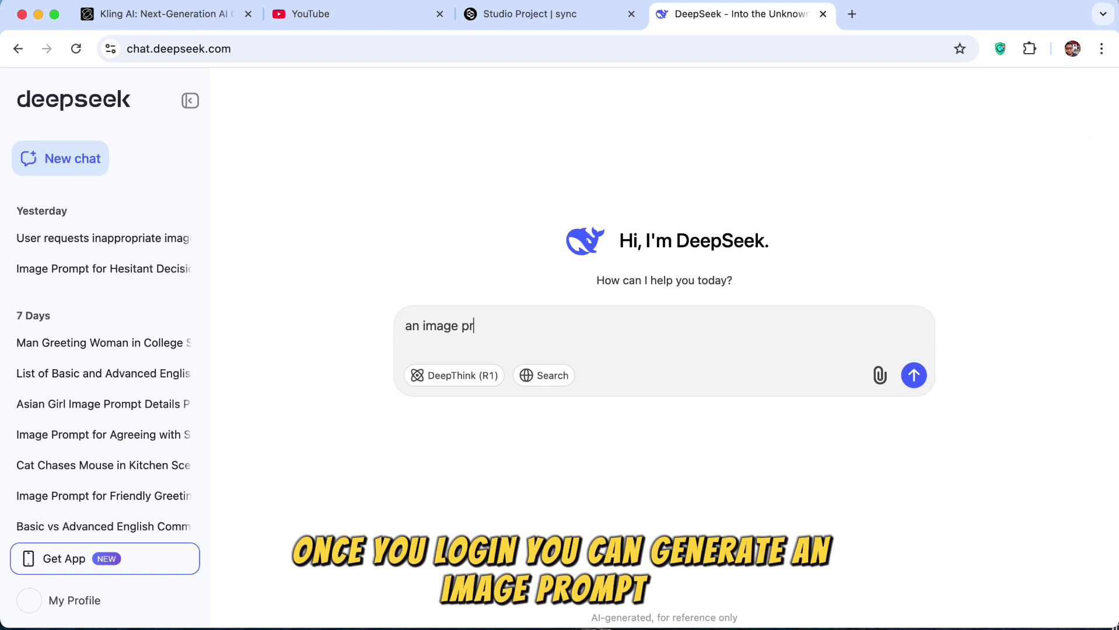
text(ompt of a beautiful asian woman)
key(Return)
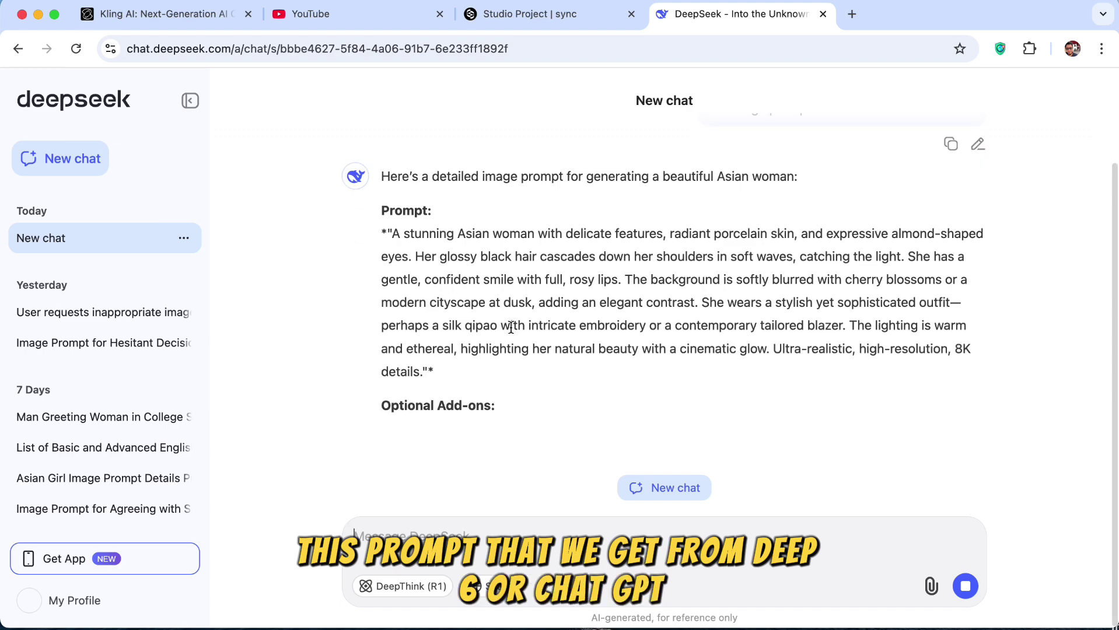
Copy the generated prompt text from "A stunning Asian woman" to "8K details.", and open ImageFX through a search for "image fx"
scroll(488, 290, up, 2)
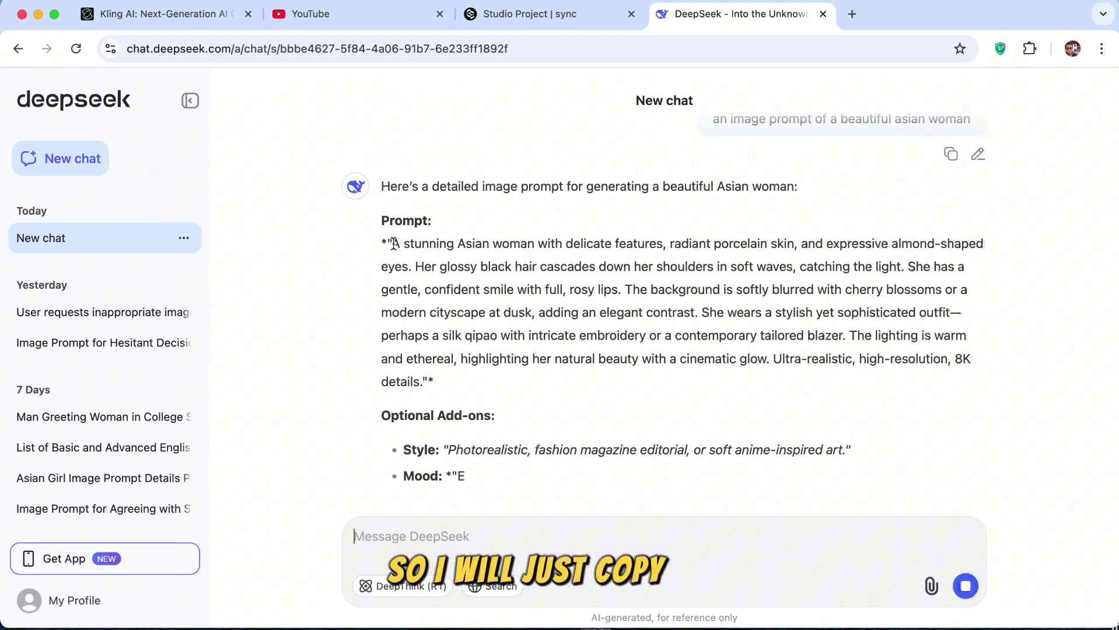
drag(394, 244, 435, 381)
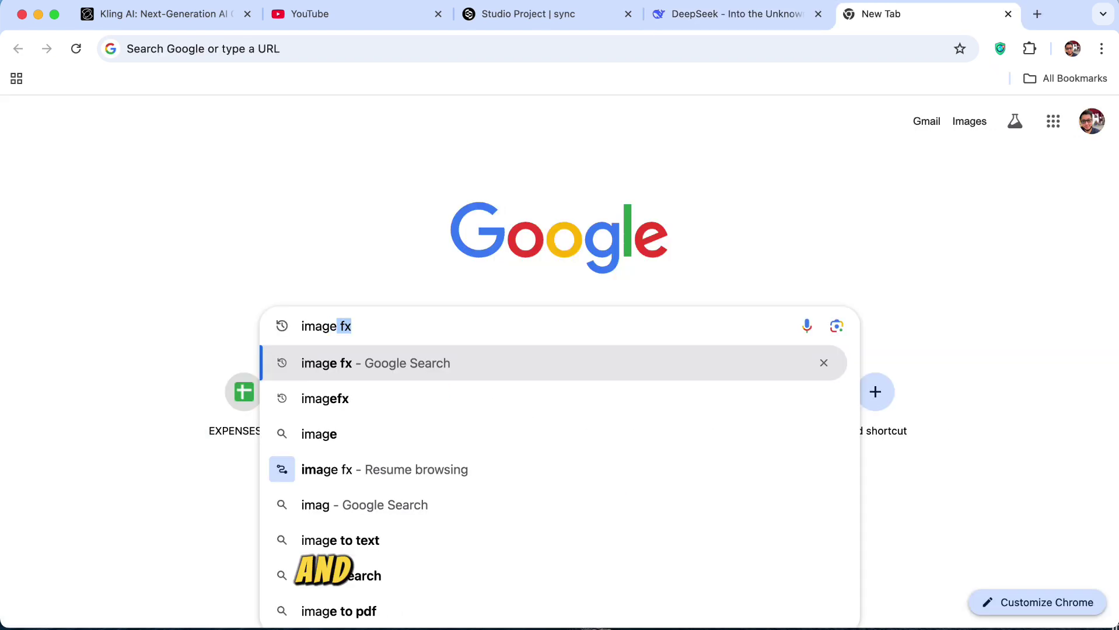
text(fx)
key(Return)
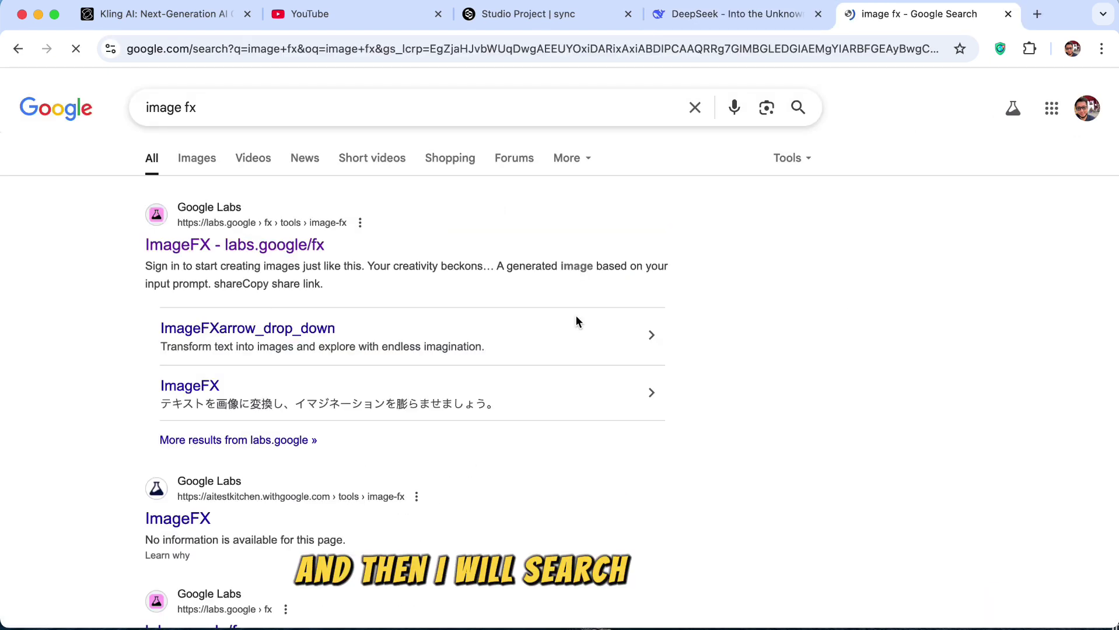
click(215, 252)
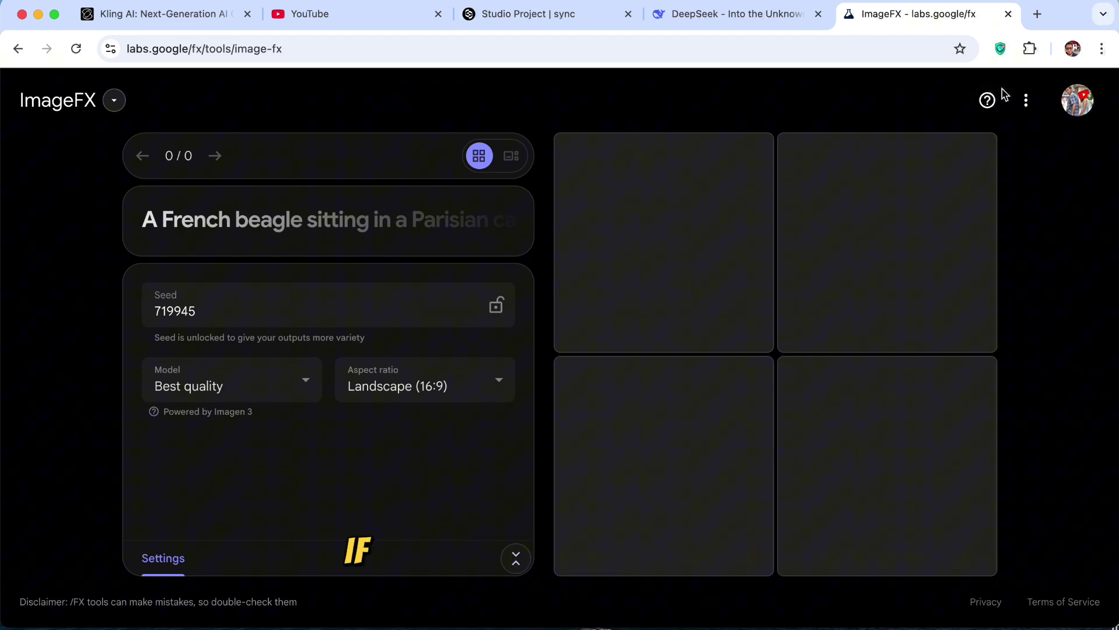
Check the VPN extension's connection status and server location
click(999, 50)
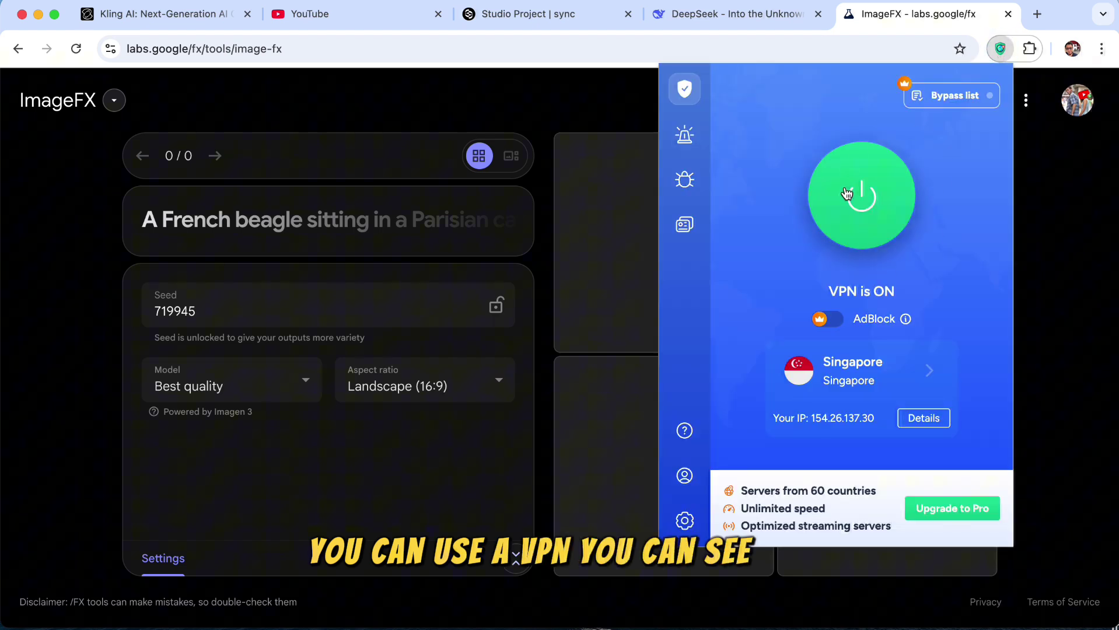
click(60, 325)
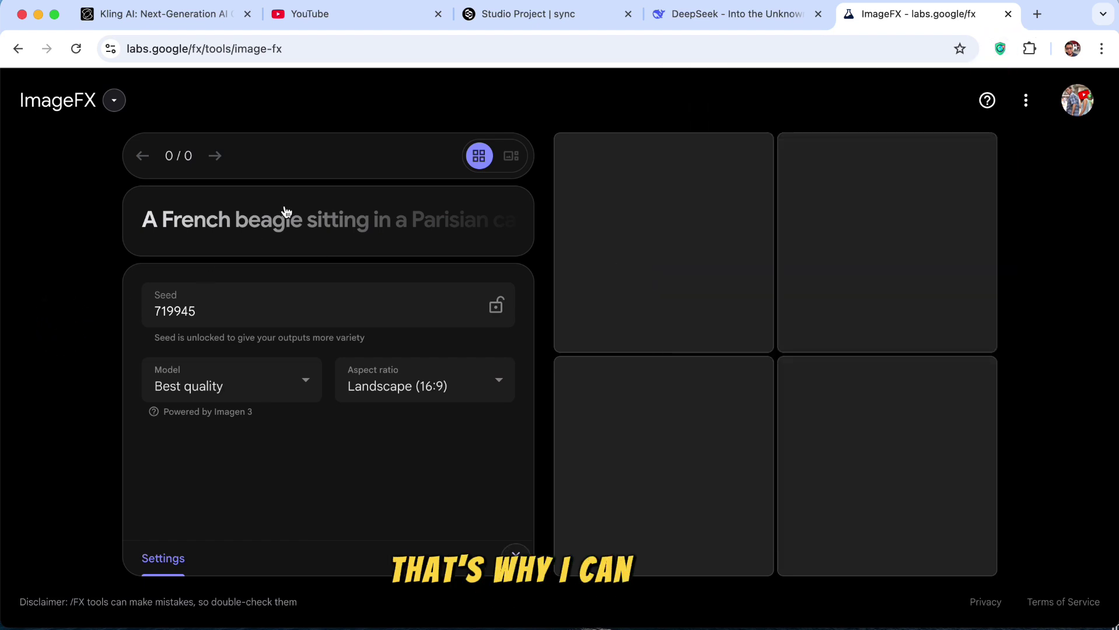
Paste the prompt copied from DeepSeek into the ImageFX prompt field
click(259, 236)
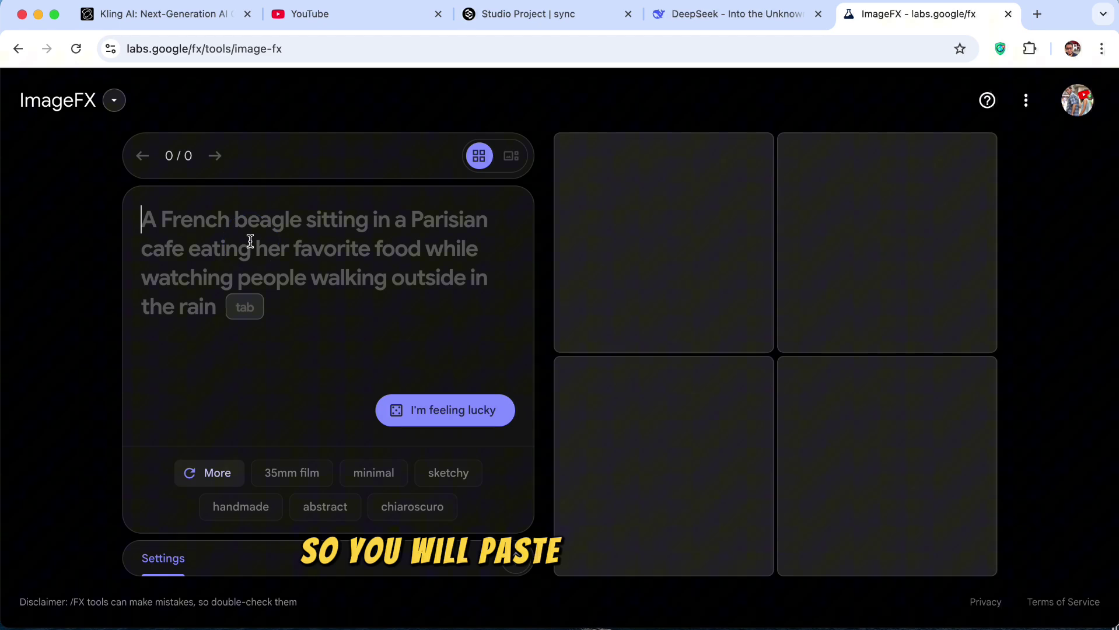
click(705, 14)
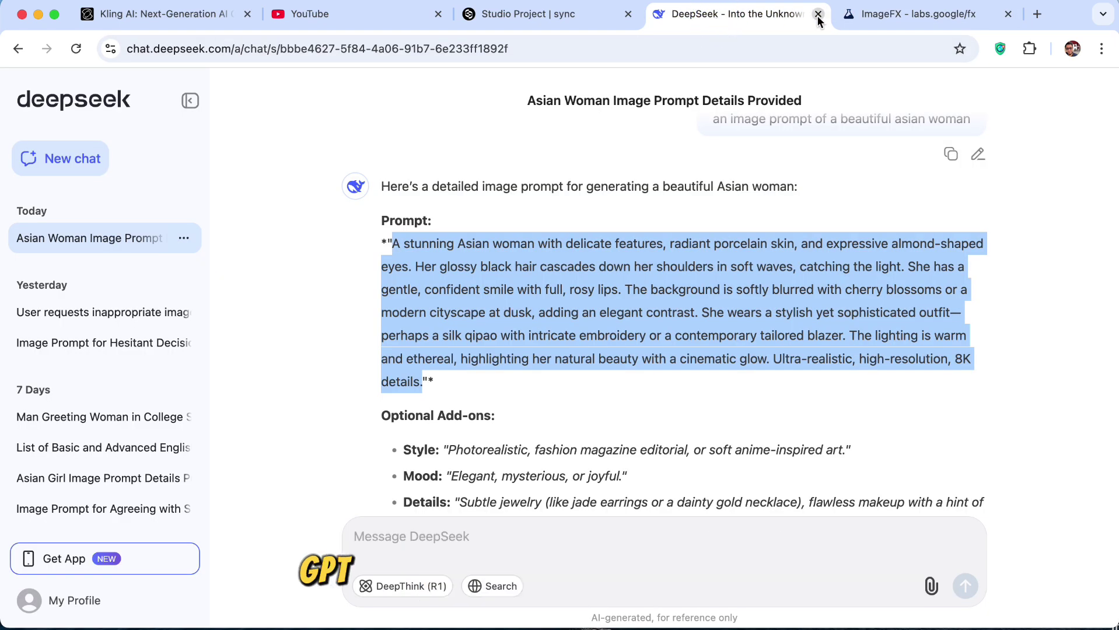
click(899, 12)
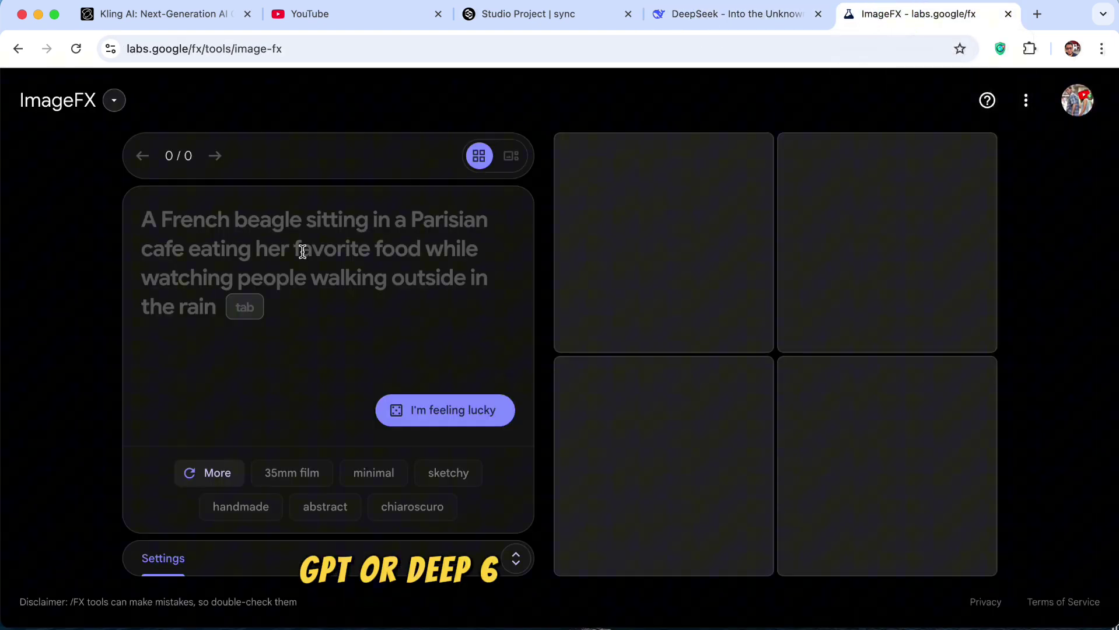
key(super+v)
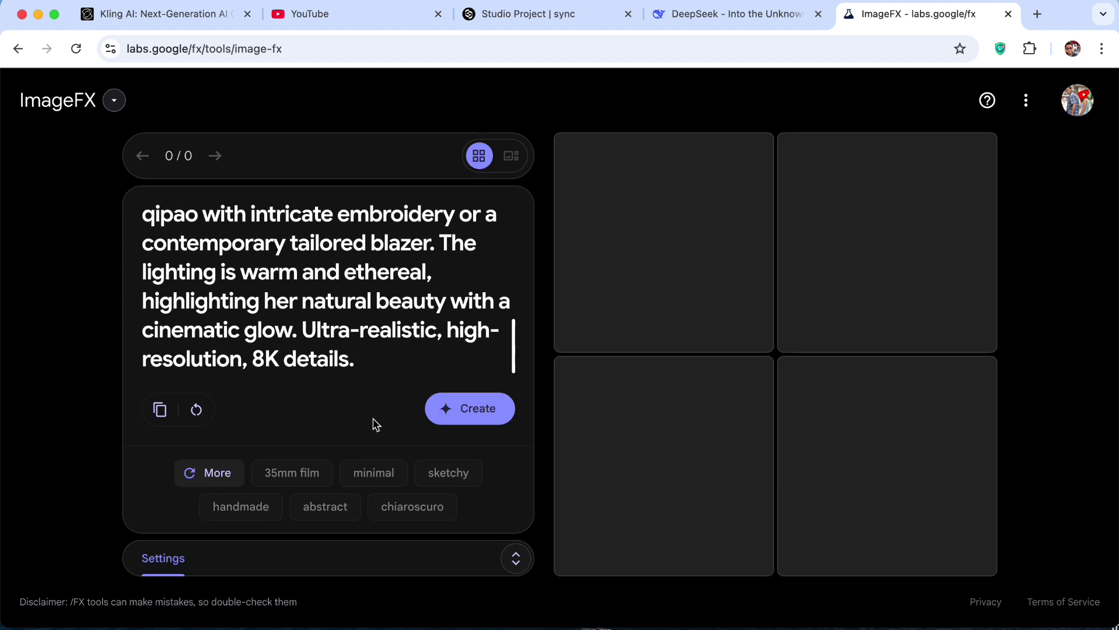
Keep the aspect ratio at Landscape (16:9) and create images from the pasted prompt
click(514, 558)
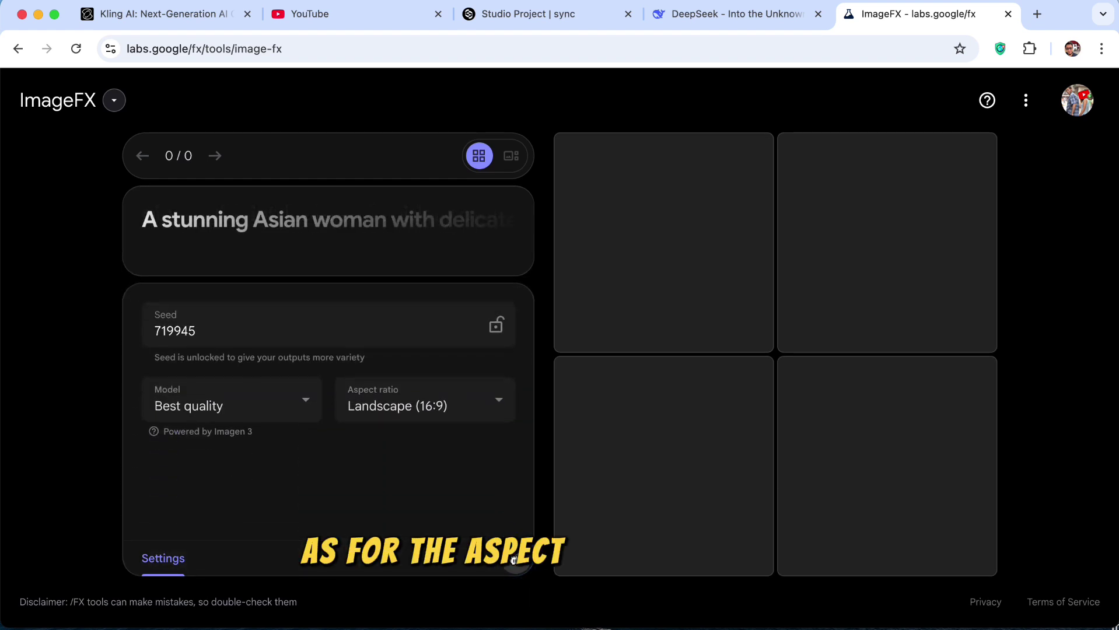
click(416, 381)
click(429, 471)
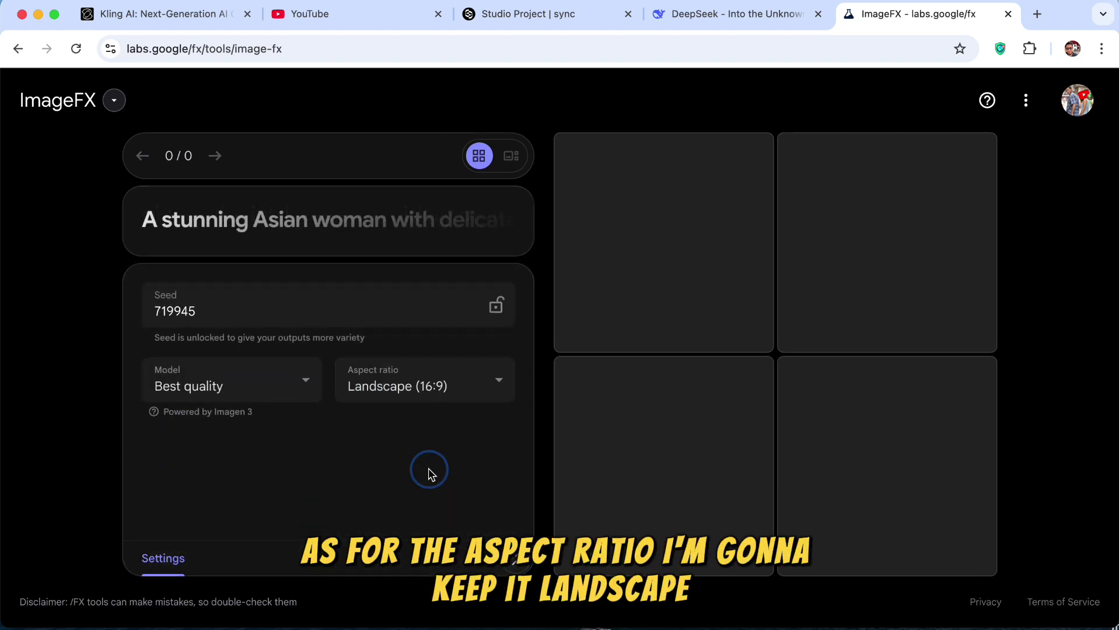
click(473, 220)
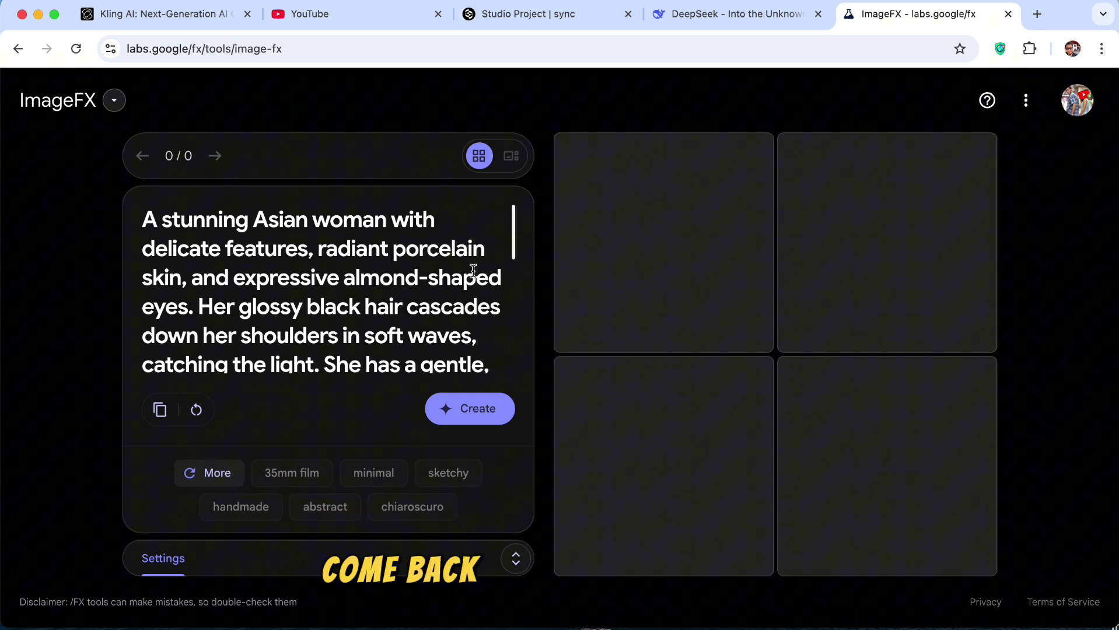
click(479, 404)
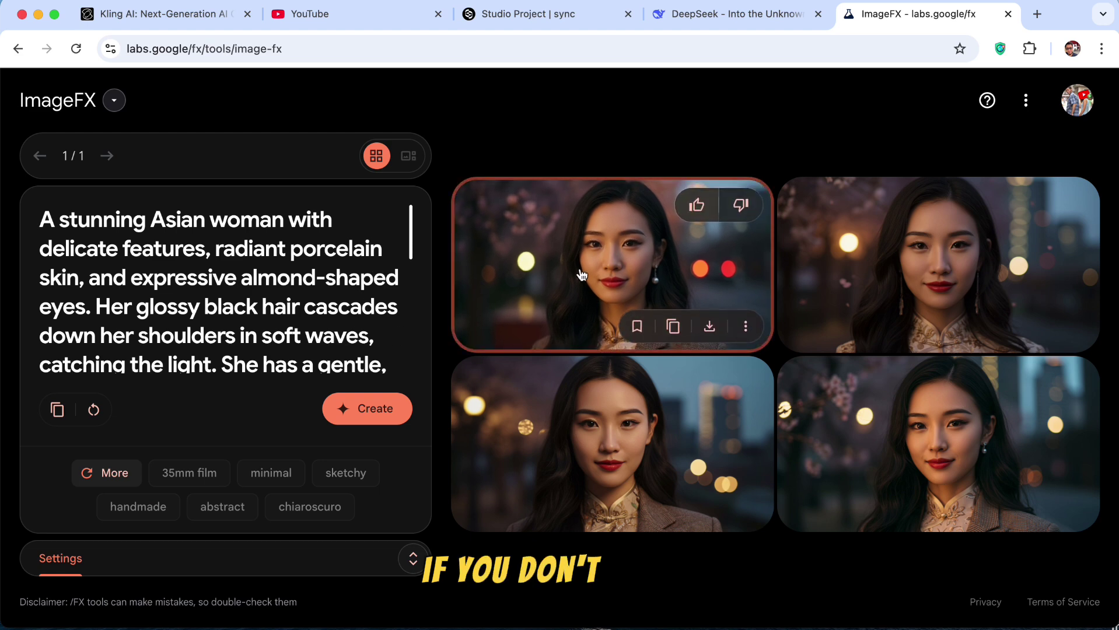
Look through the prompt text, and enlarge and download the first generated portrait, the one with red lights in the background
scroll(301, 292, down, 5)
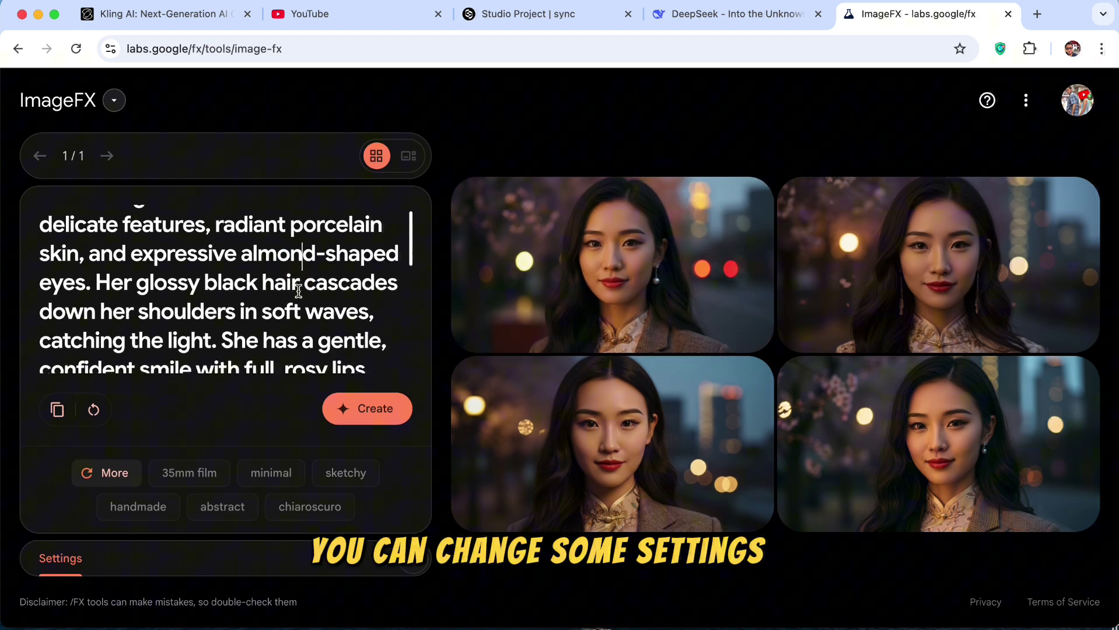
scroll(299, 292, down, 1)
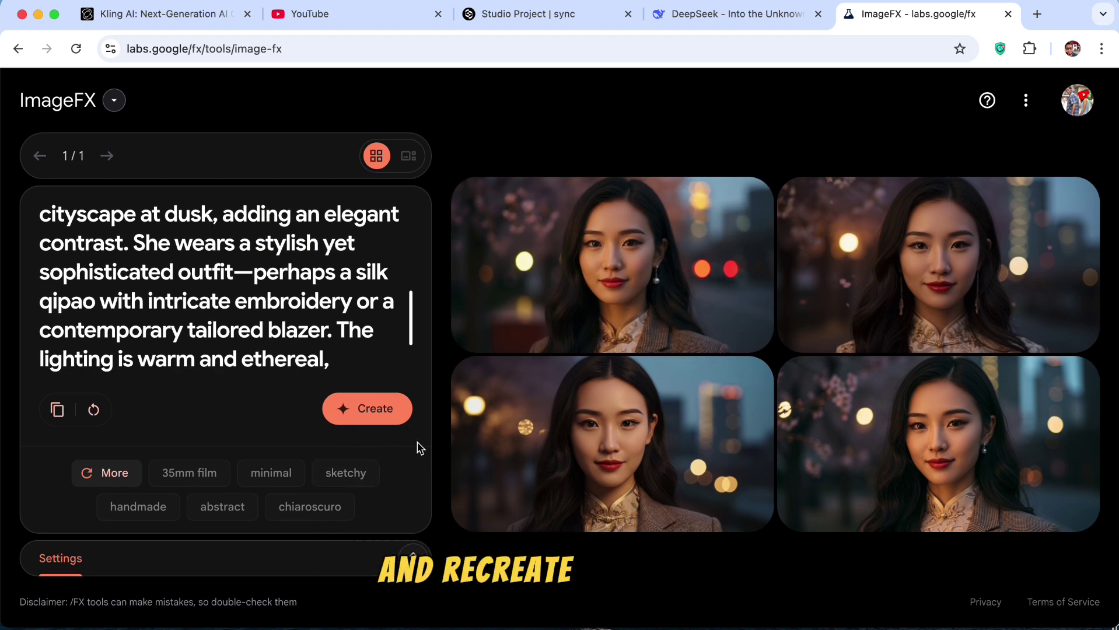
click(908, 280)
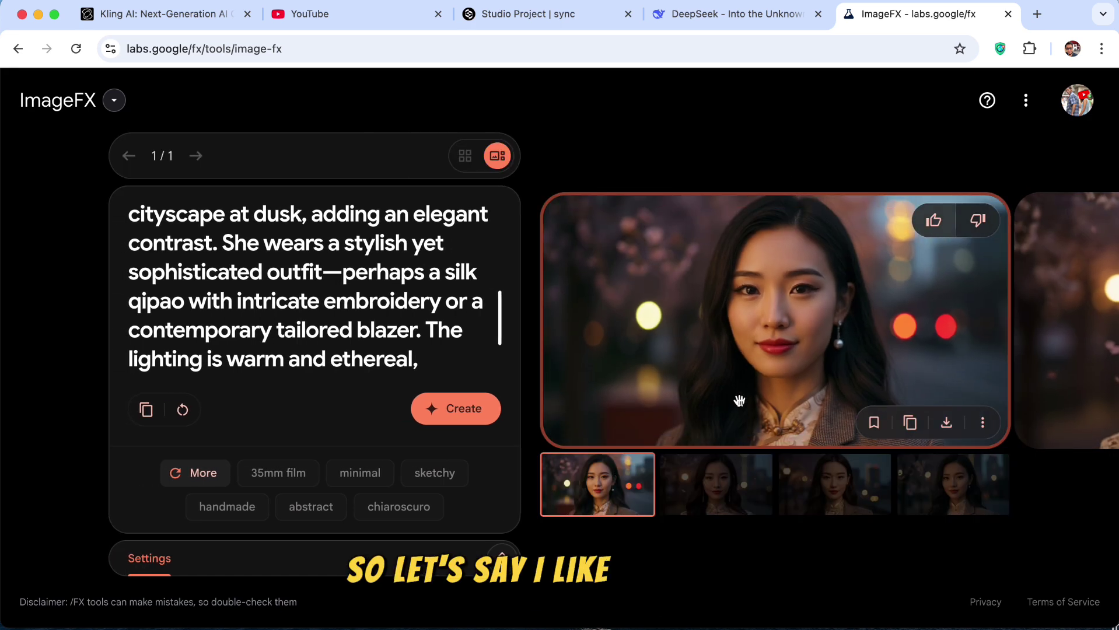
click(946, 421)
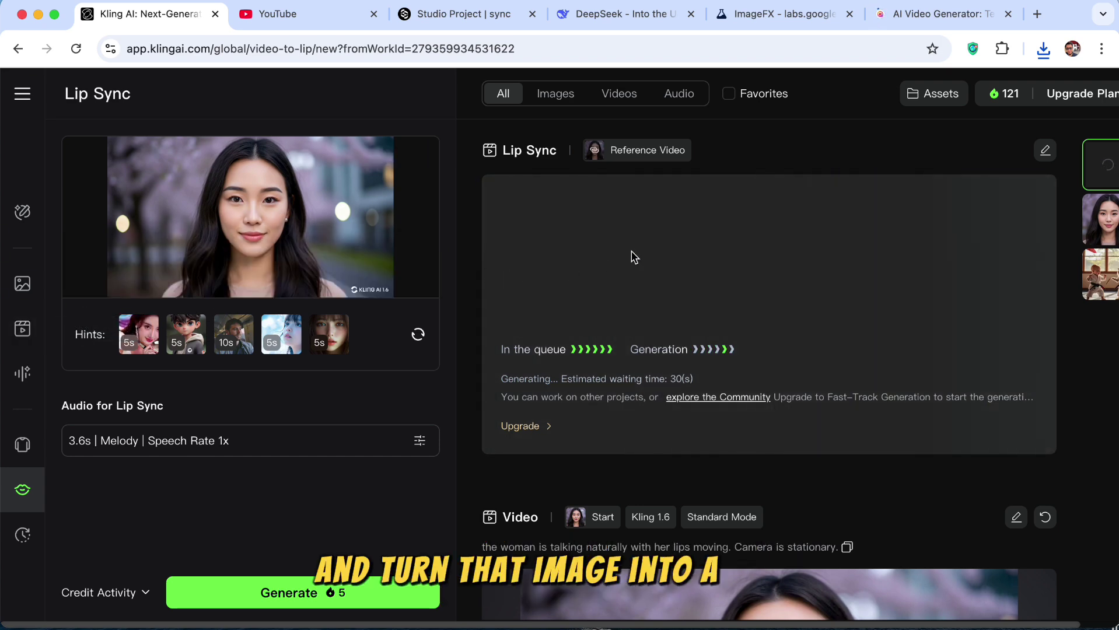
Switch to Hailuo AI and upload Image_fx (1).jpg from the Desktop as the Image to Video source
click(908, 23)
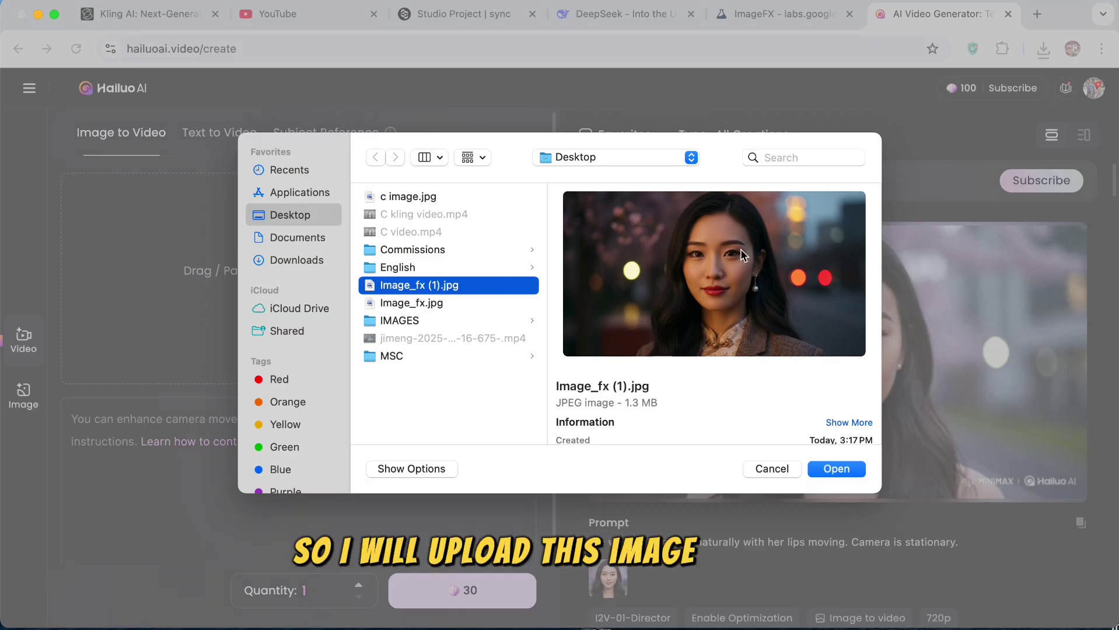
click(836, 468)
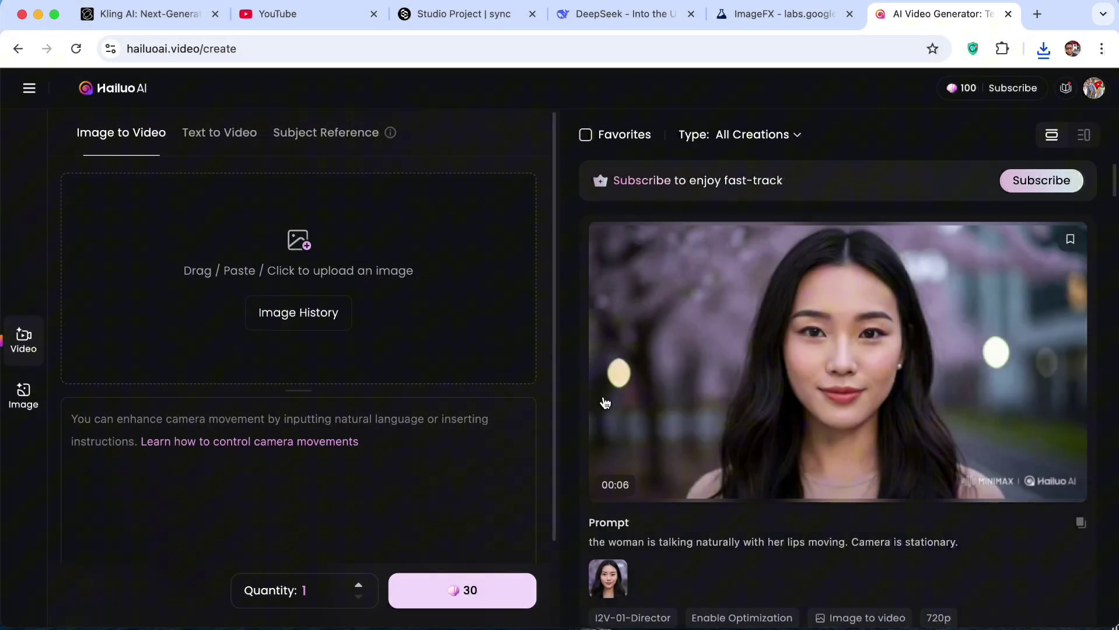
Generate one video from the uploaded image with the prompt "the woman is talking naturally with her liips moving. Camera is stationary."
click(102, 419)
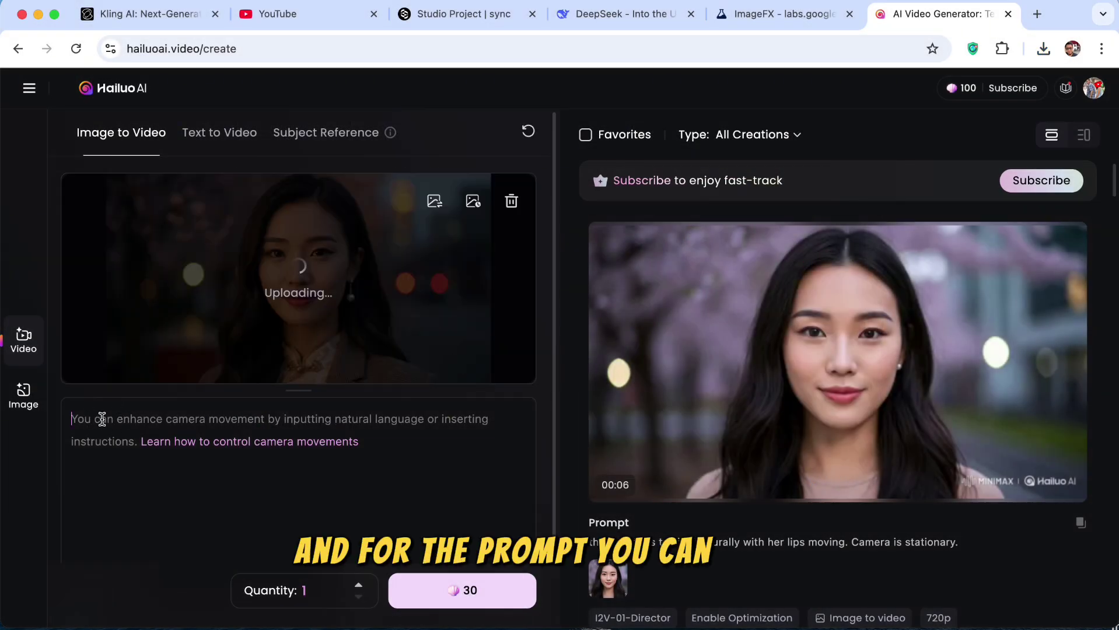
text(the woma)
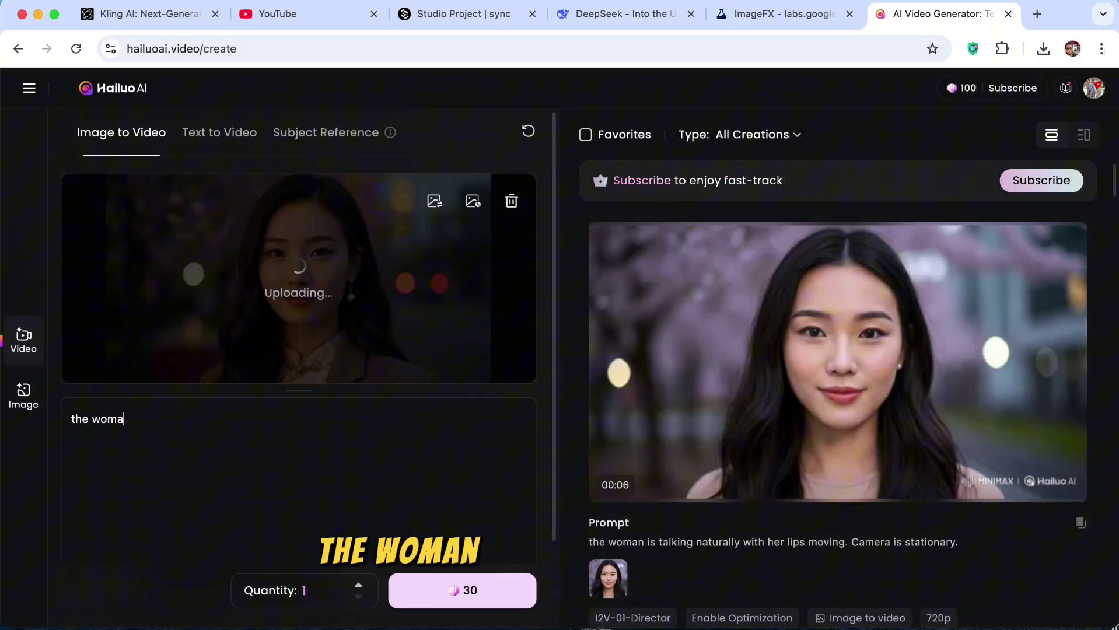
text(n is talking natu)
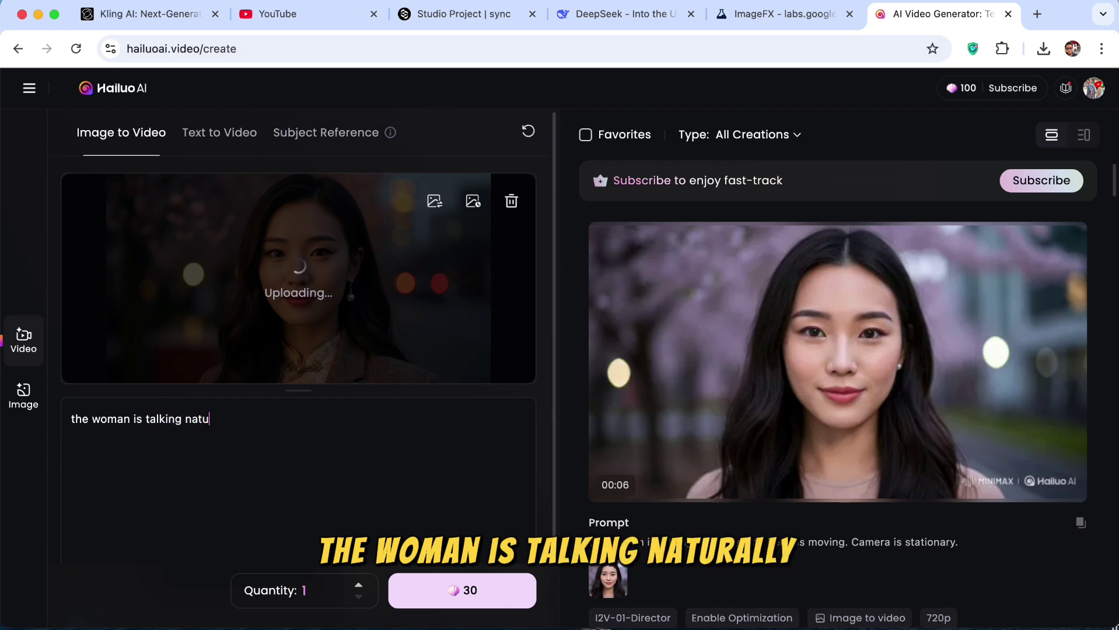
text(rally with)
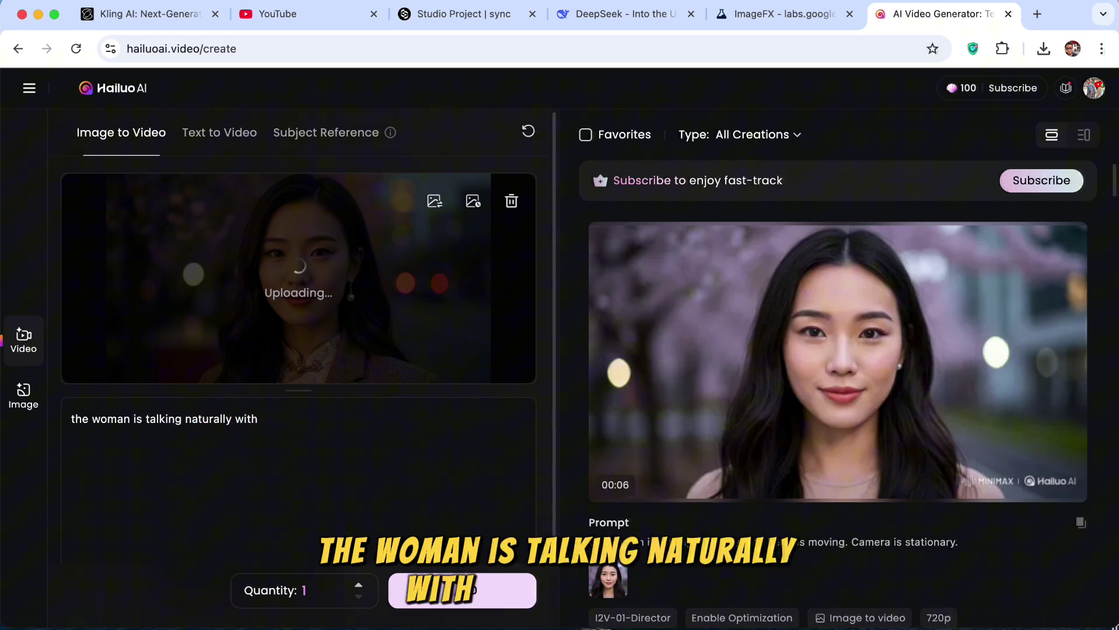
text( her liips movin)
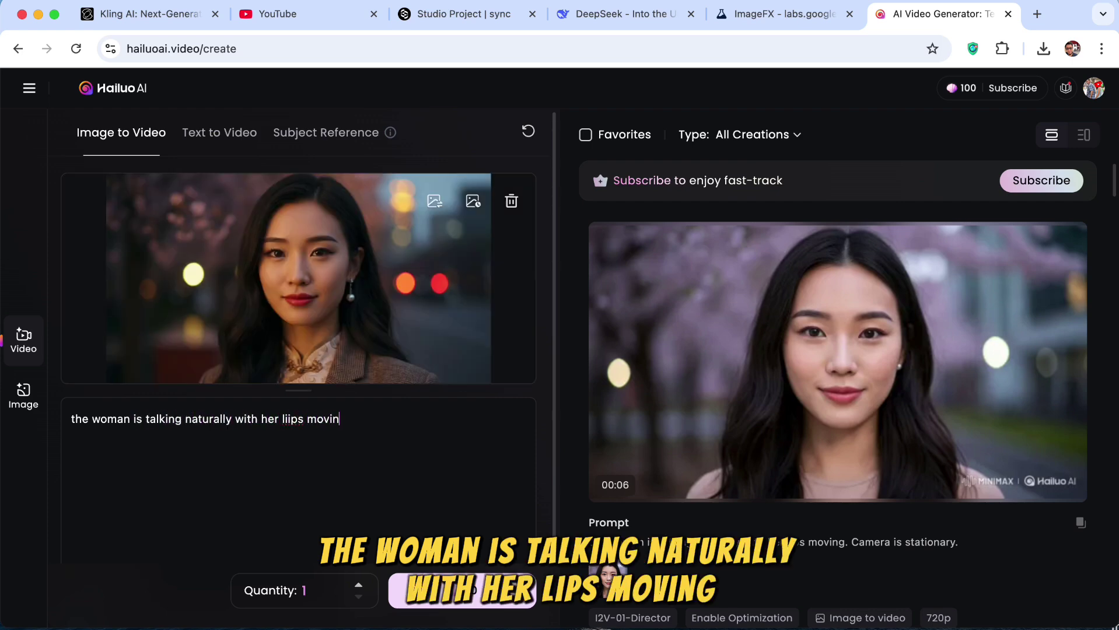
text(g. Camera is )
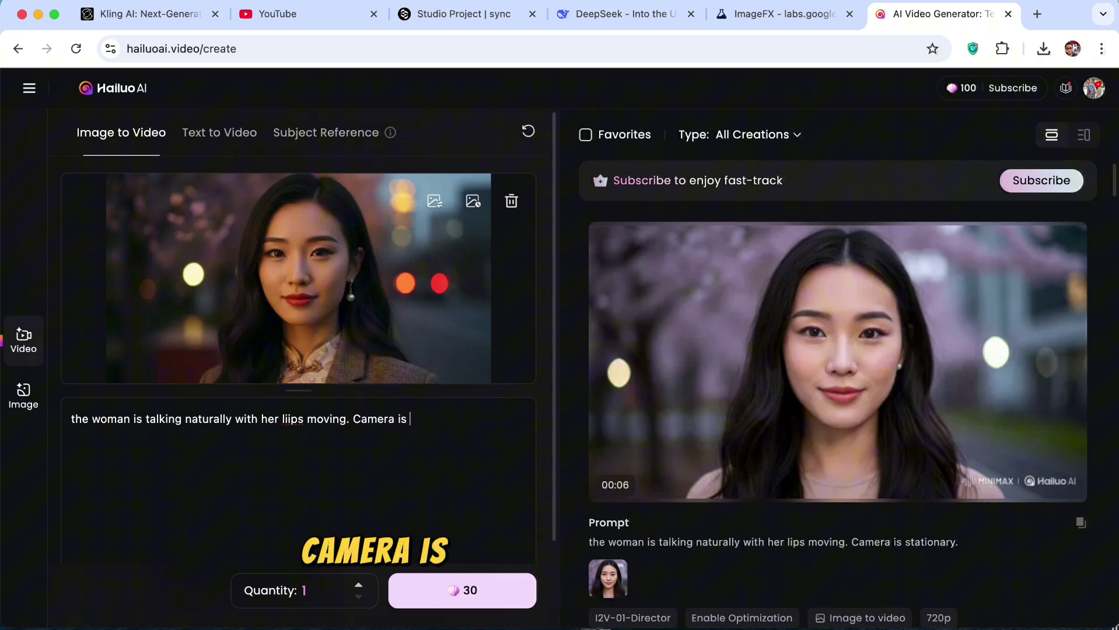
text(stationary.)
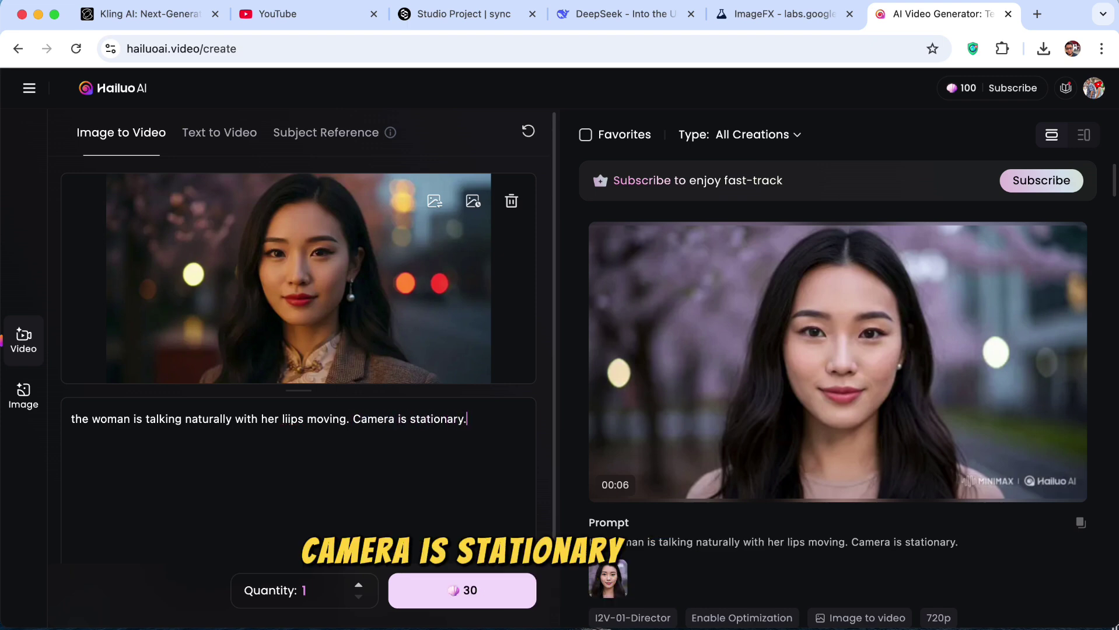
click(497, 590)
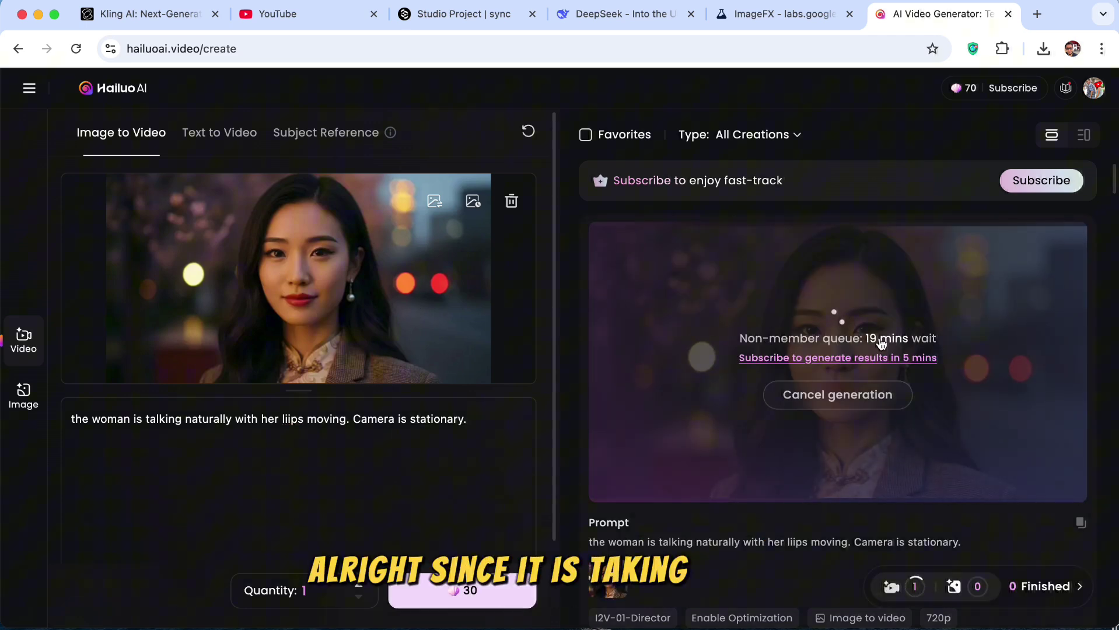
Open the finished talking-woman clip with the cherry-blossom background and download the video
scroll(875, 345, down, 10)
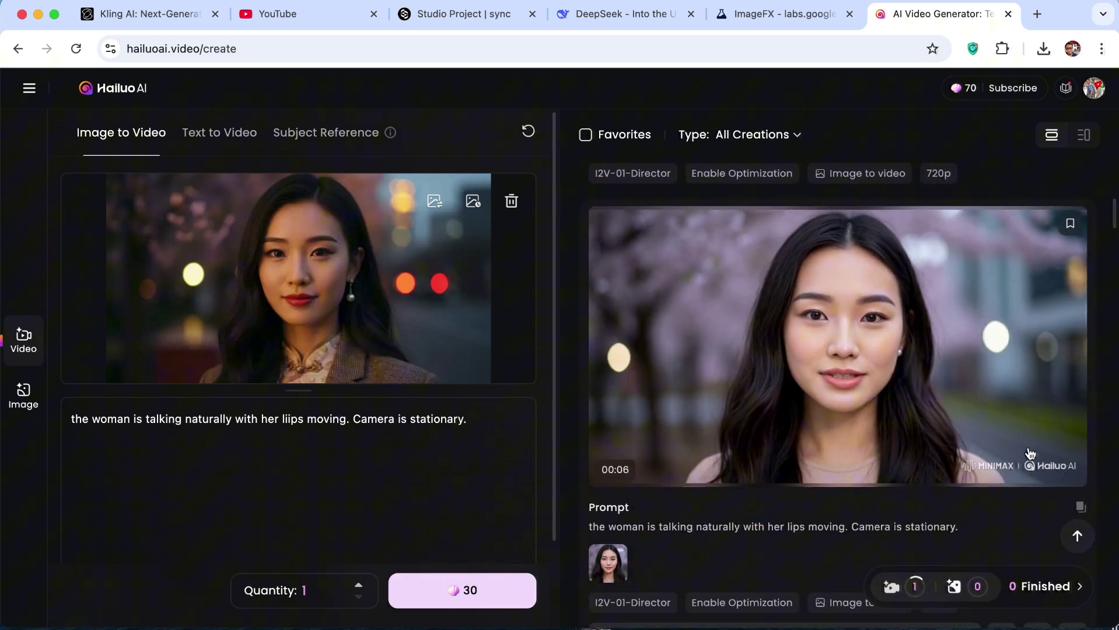
click(858, 331)
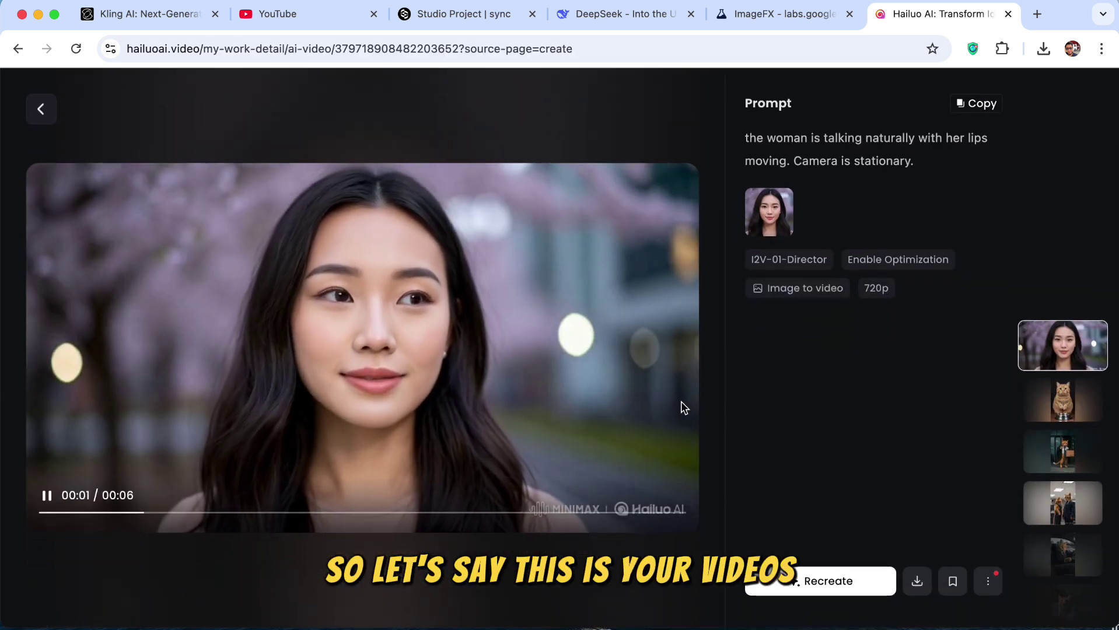
mouse_move(918, 590)
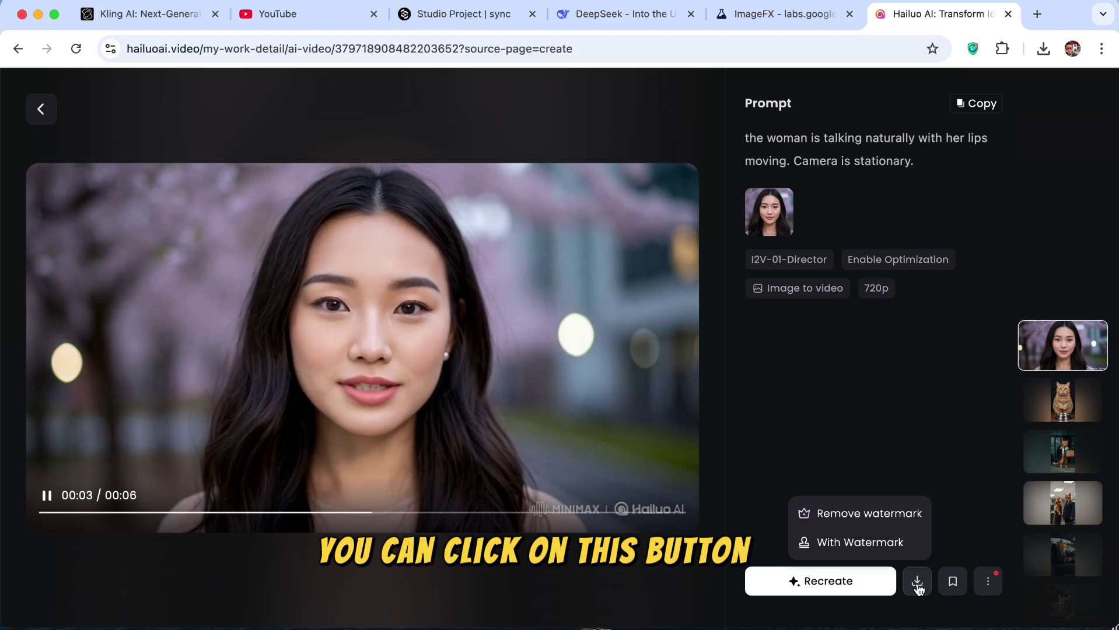
click(917, 582)
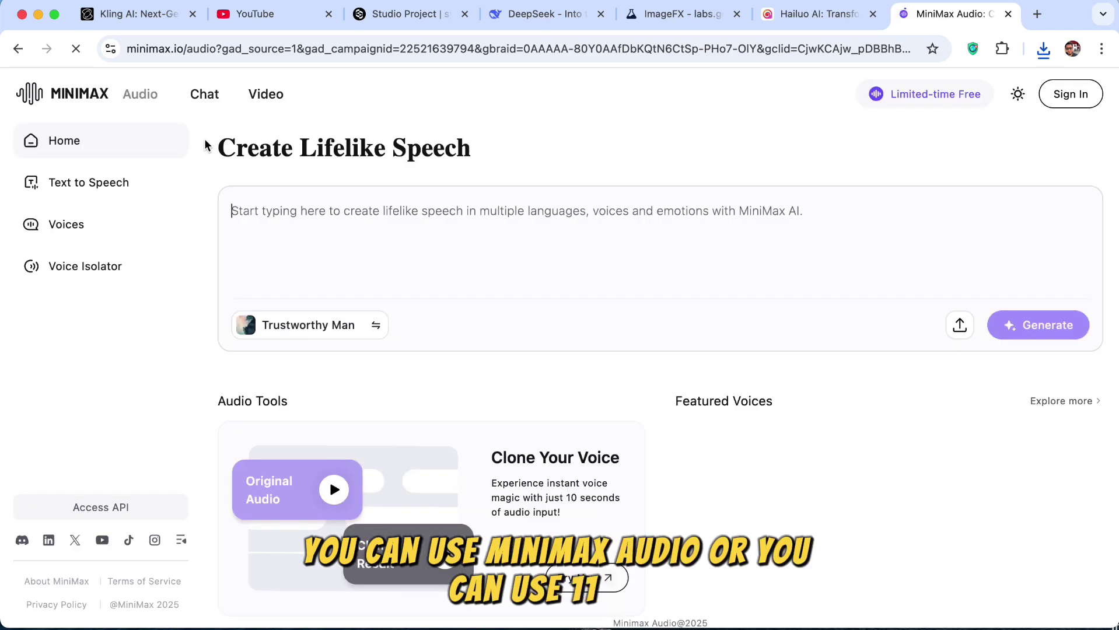
In MiniMax Audio Text to Speech, enter a name and "is a handsome man. I love him so much. Please like this video and subscribe for more!"
click(109, 196)
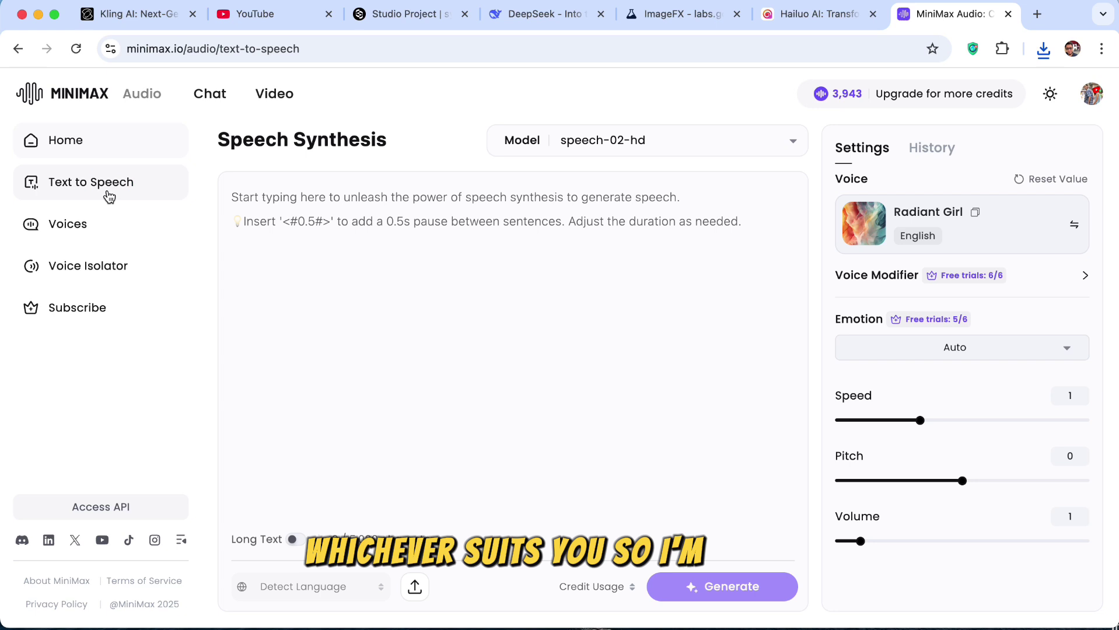
click(352, 238)
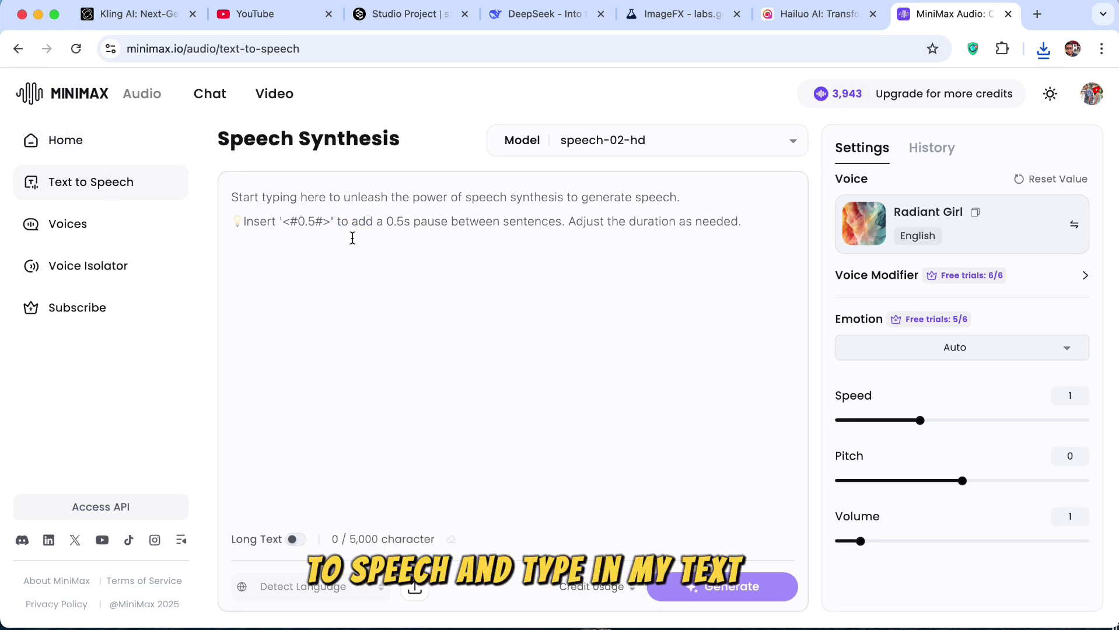
text(Eddies is a handsome man. I love him so much. Please like this video and subscribe for more!)
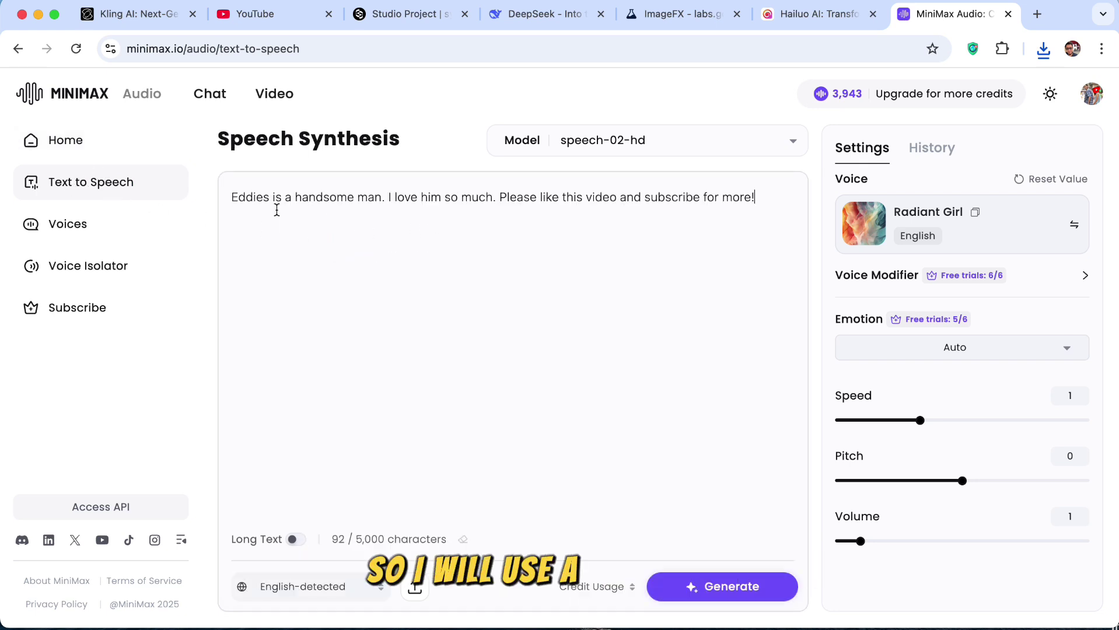
Browse the voice library and preview the Radiant Girl, Expressive Narrator, Magnetic-voiced Male and Compelling Lady voices
click(1074, 228)
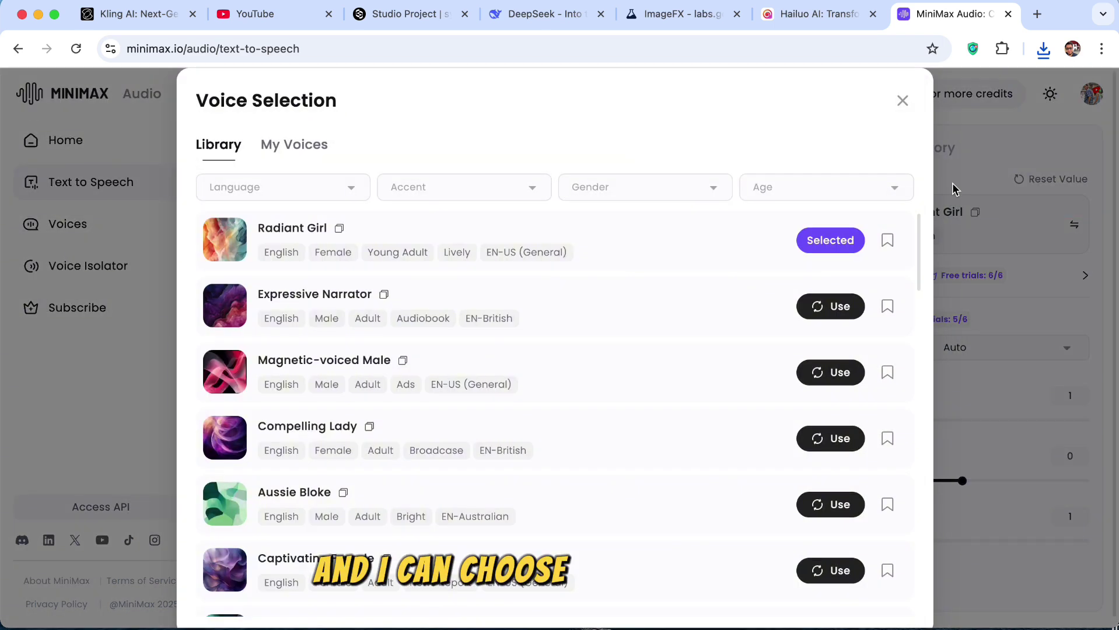
click(230, 250)
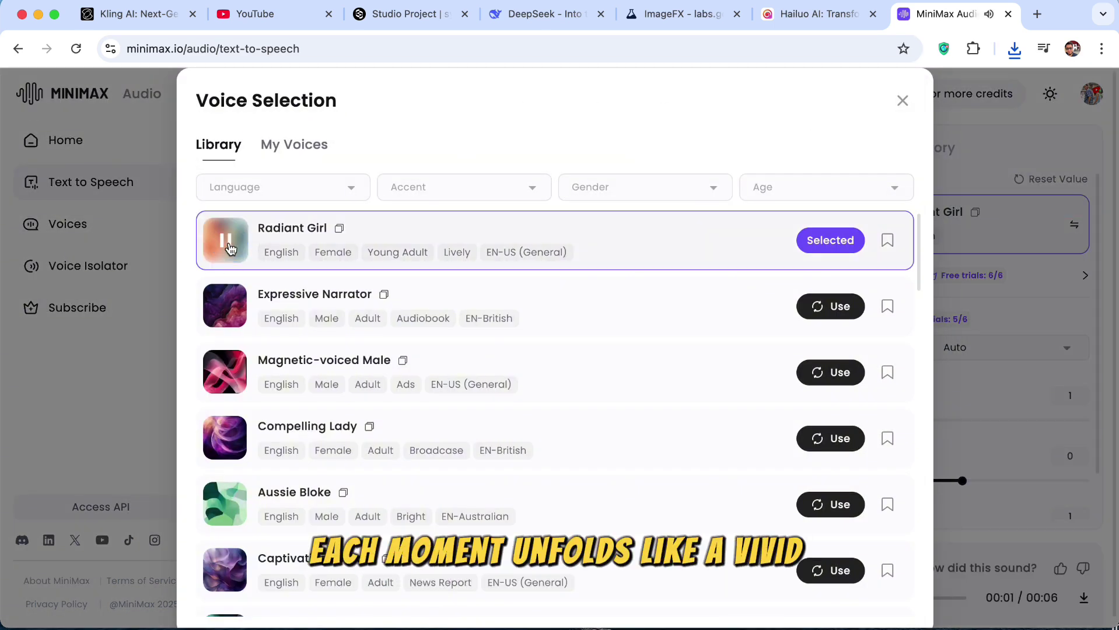
click(228, 305)
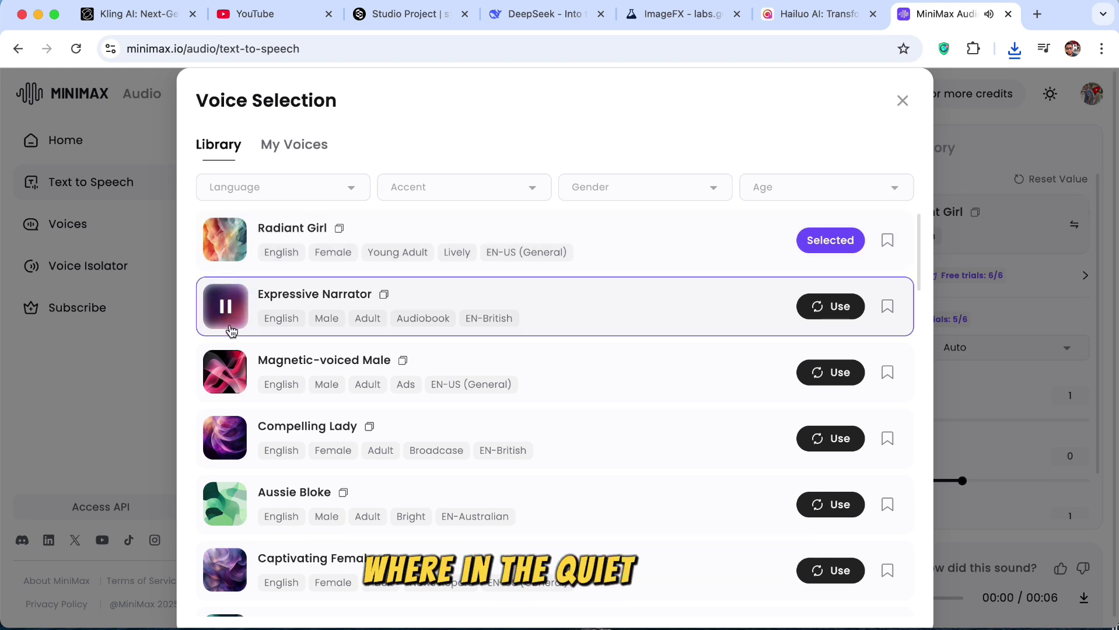
click(228, 371)
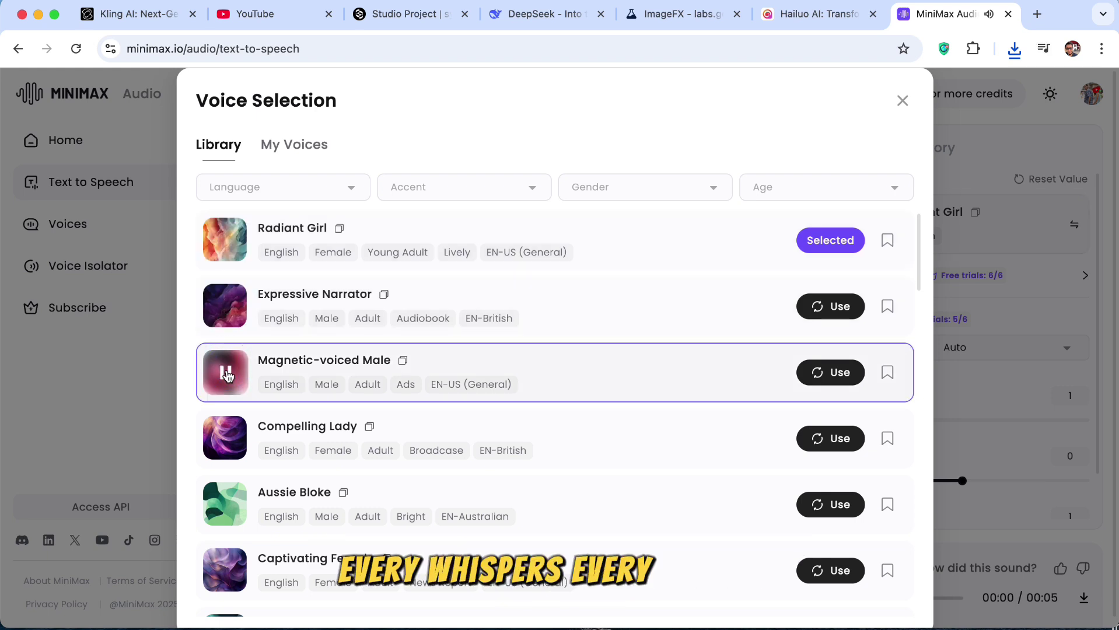
click(227, 437)
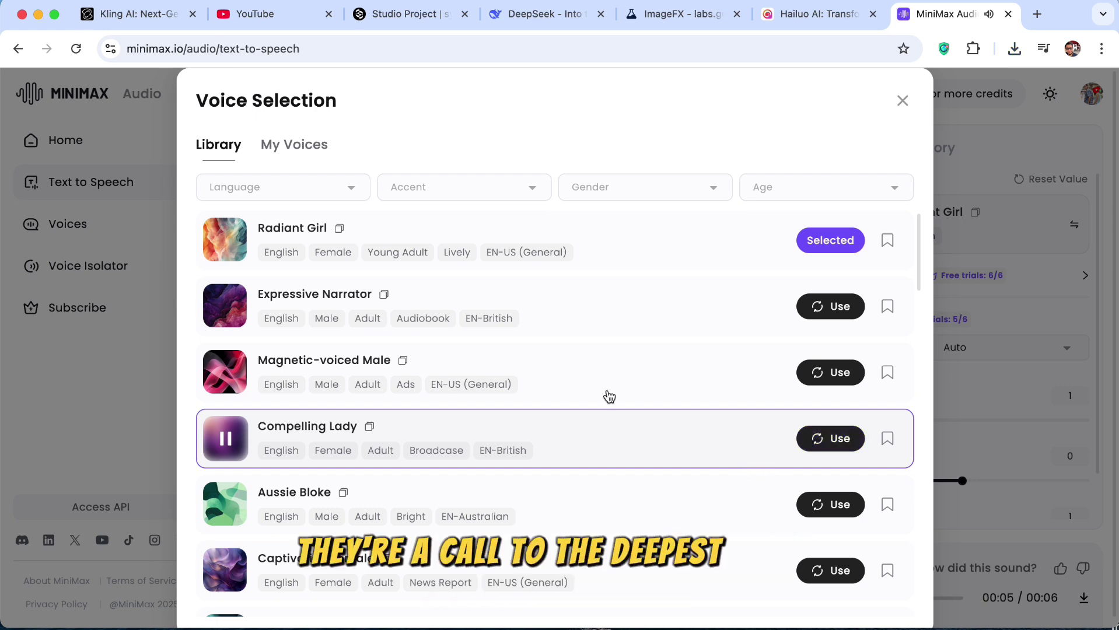
Filter the voice library to English, EN-US (General) and Female, and preview the Captivating Female voice
click(491, 193)
click(457, 221)
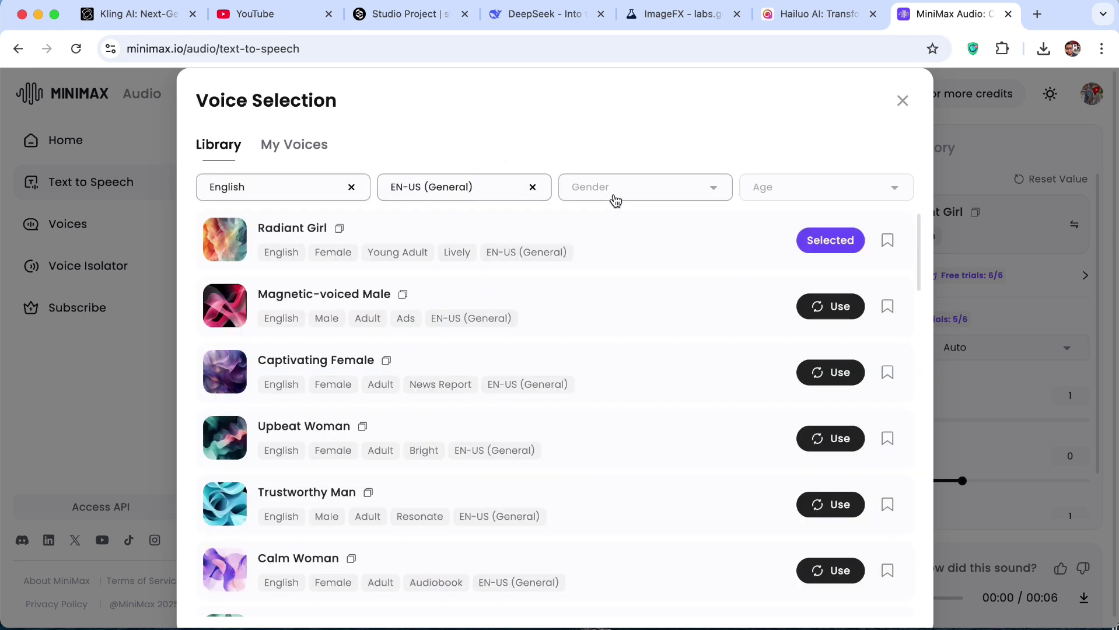
click(615, 200)
click(611, 250)
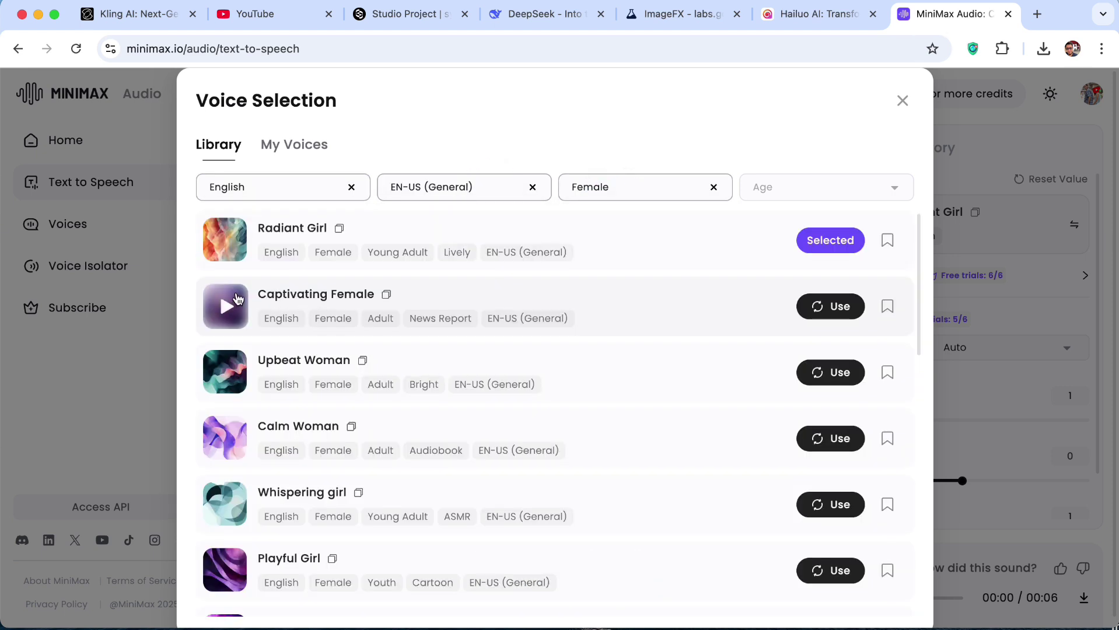
click(237, 298)
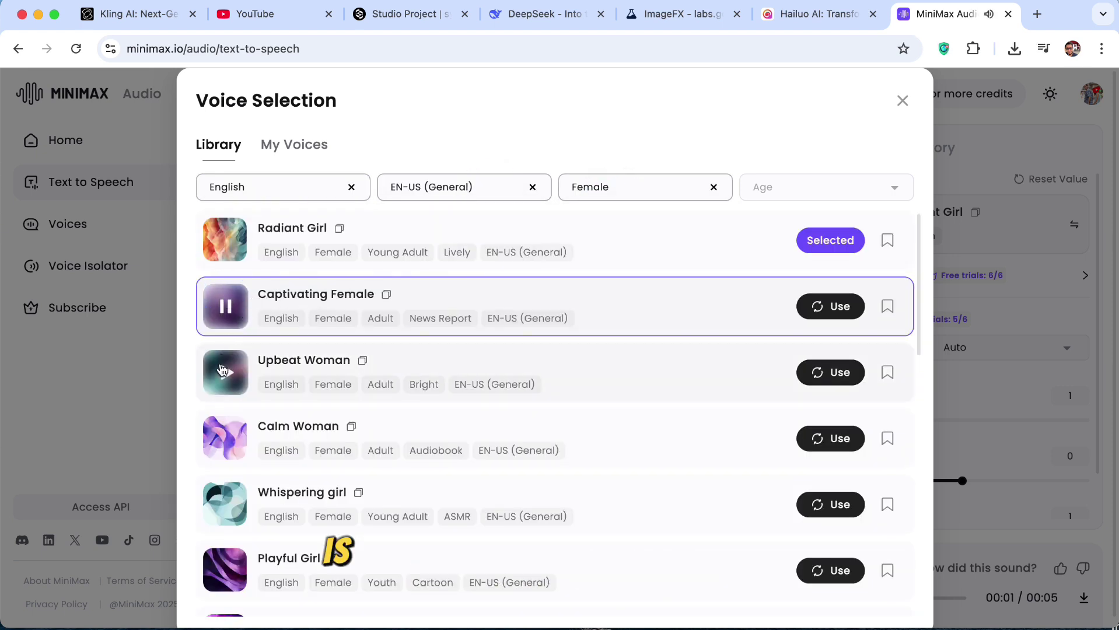
Generate the speech with the Captivating Female voice and download the audio as an MP3
click(828, 306)
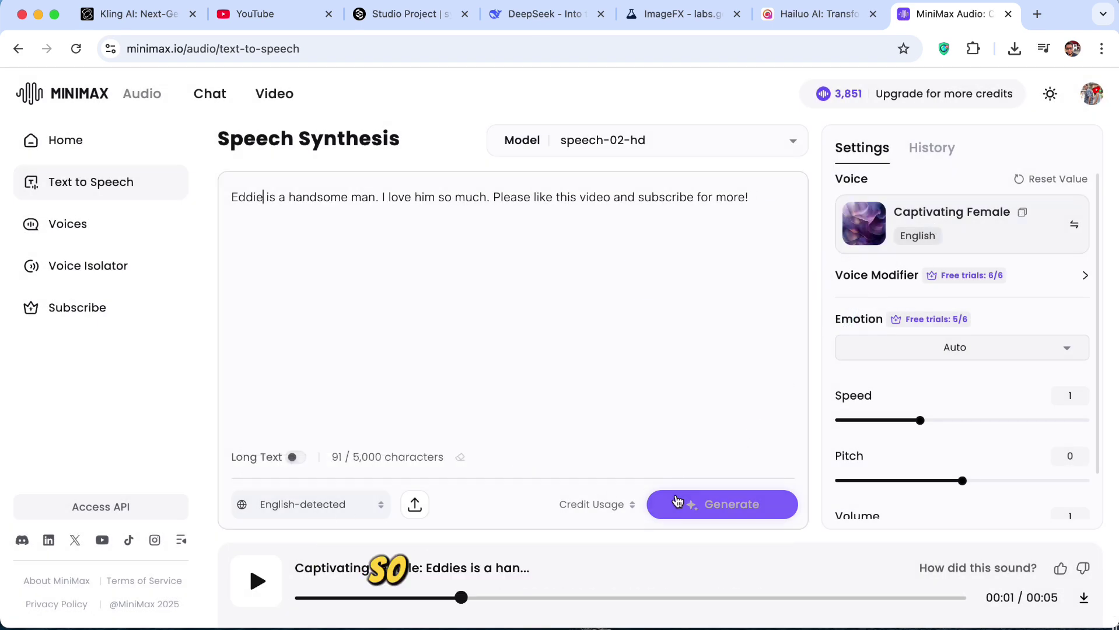
click(722, 504)
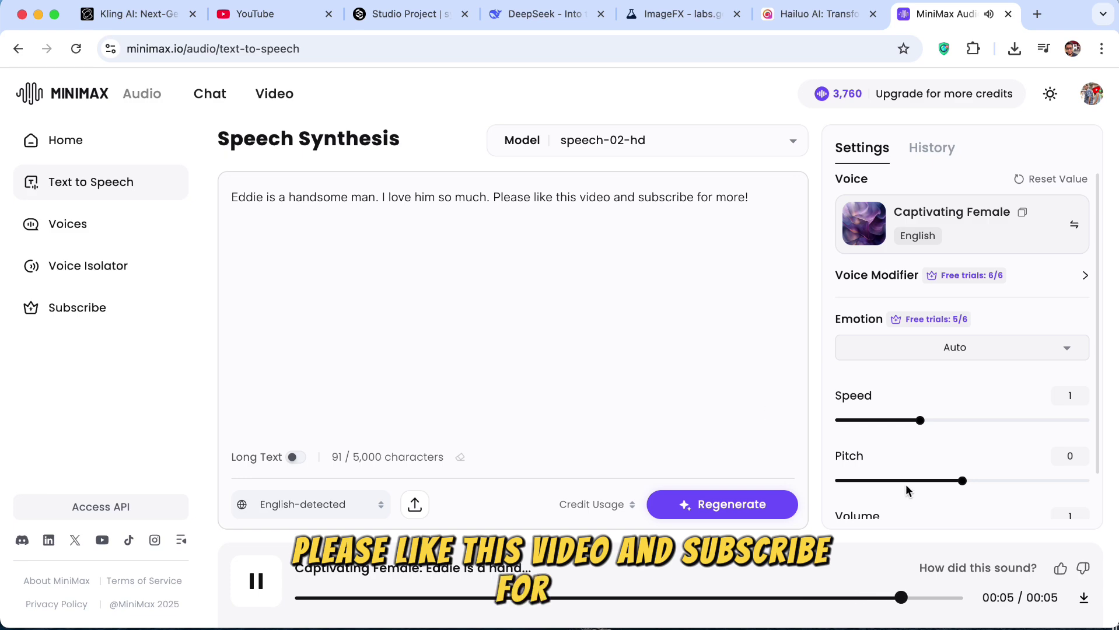
click(1083, 597)
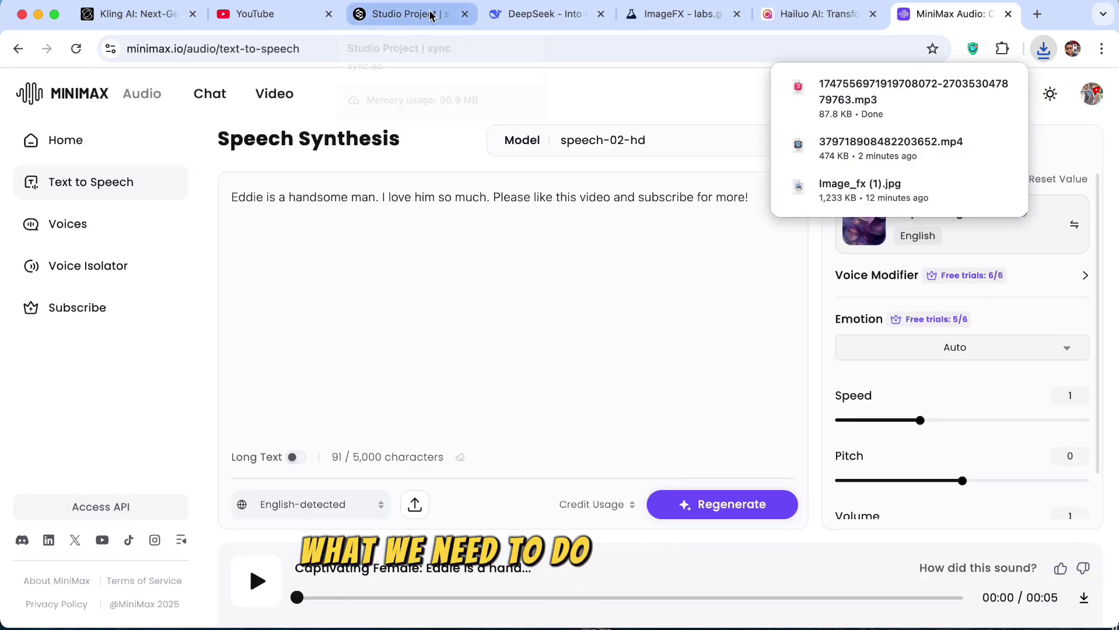
Switch to the sync studio project, and look up the sync.so website with a Google search for "sync so"
click(429, 15)
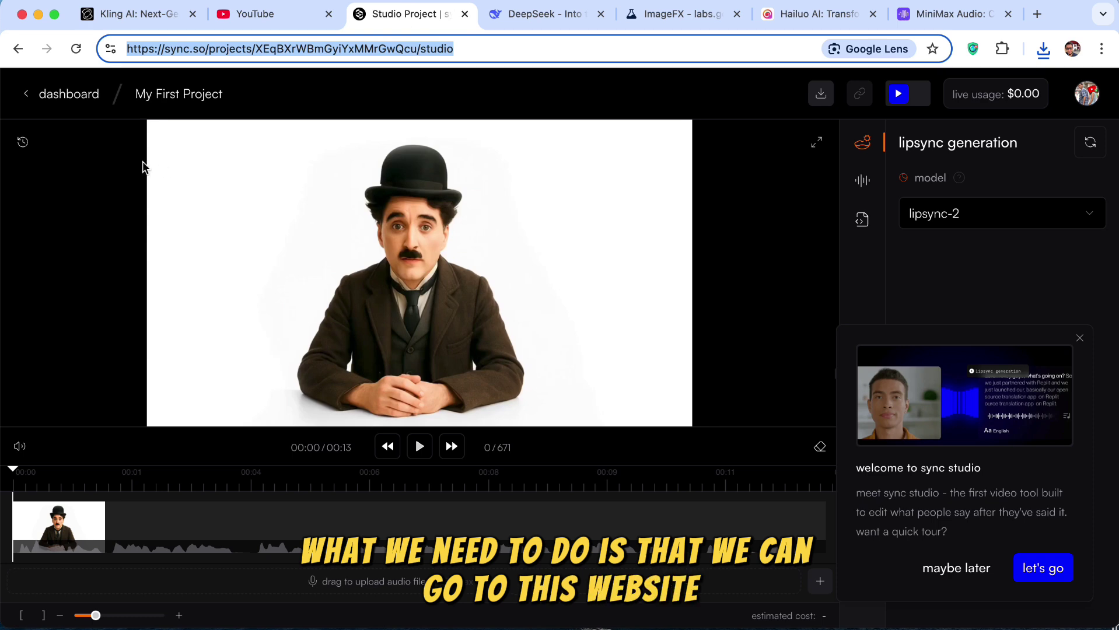
key(super+t)
text(syns so)
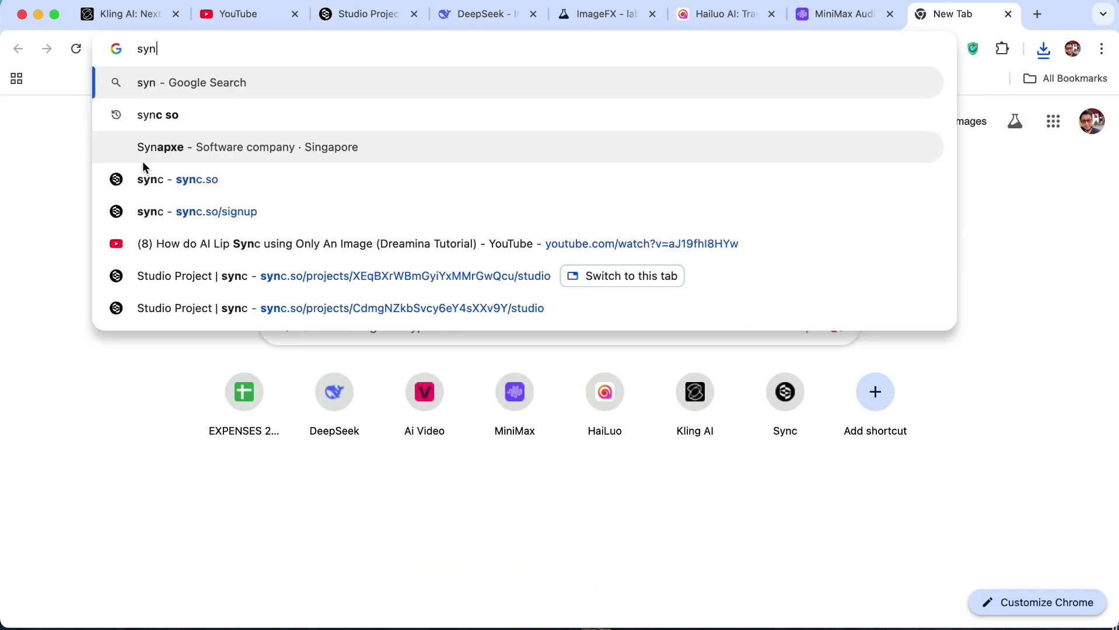
key(Return)
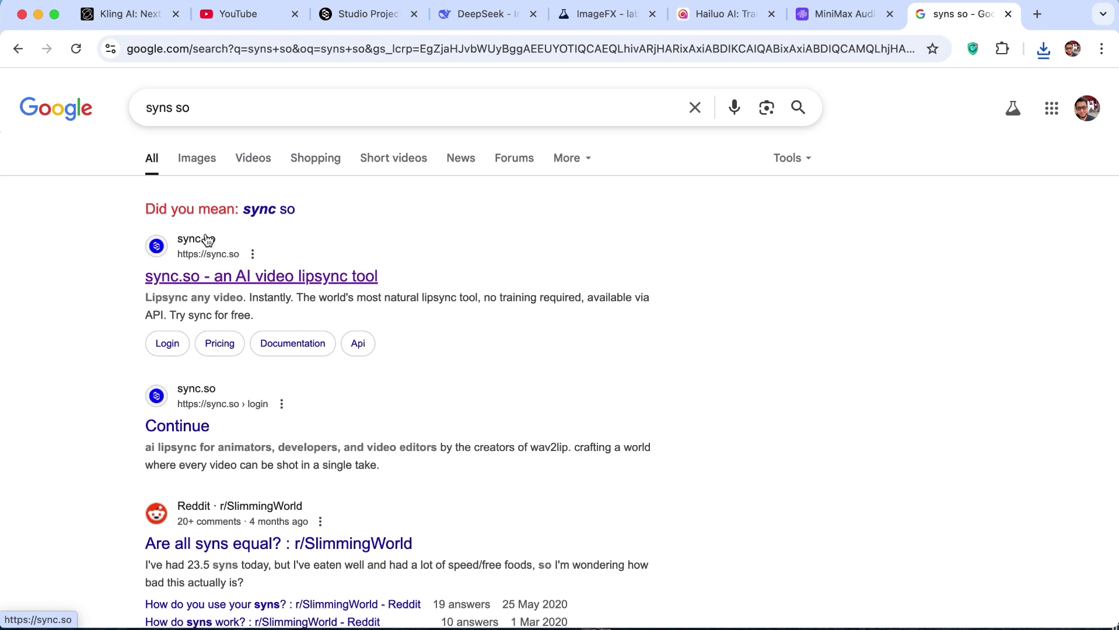
click(270, 211)
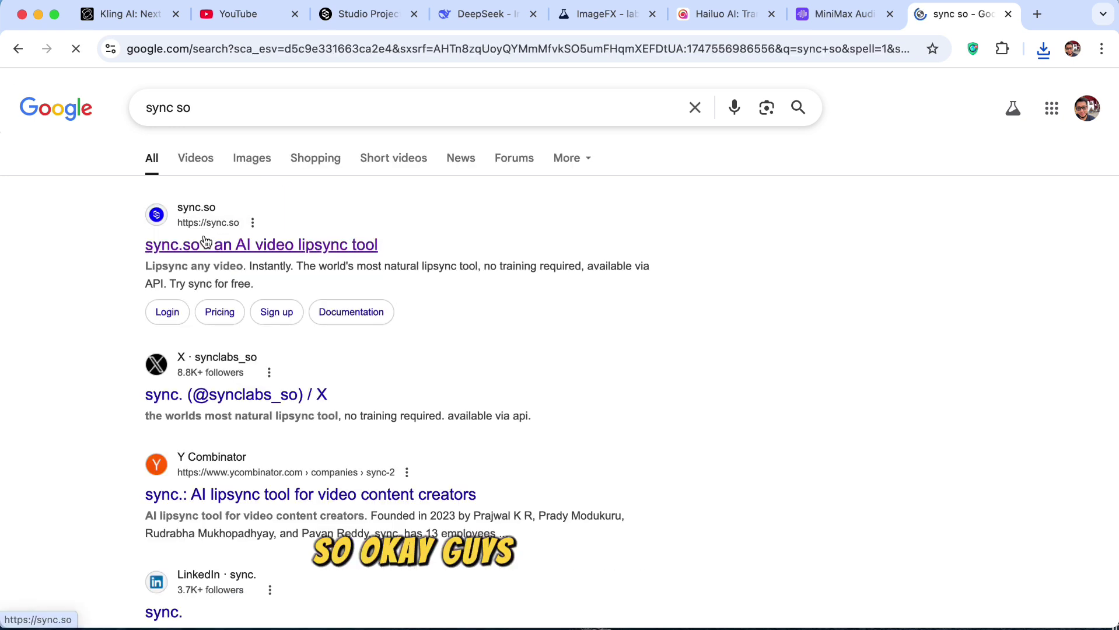
In the sync studio project, replace the existing timeline clip with C kling video.mp4 from the Desktop and play it back
click(406, 19)
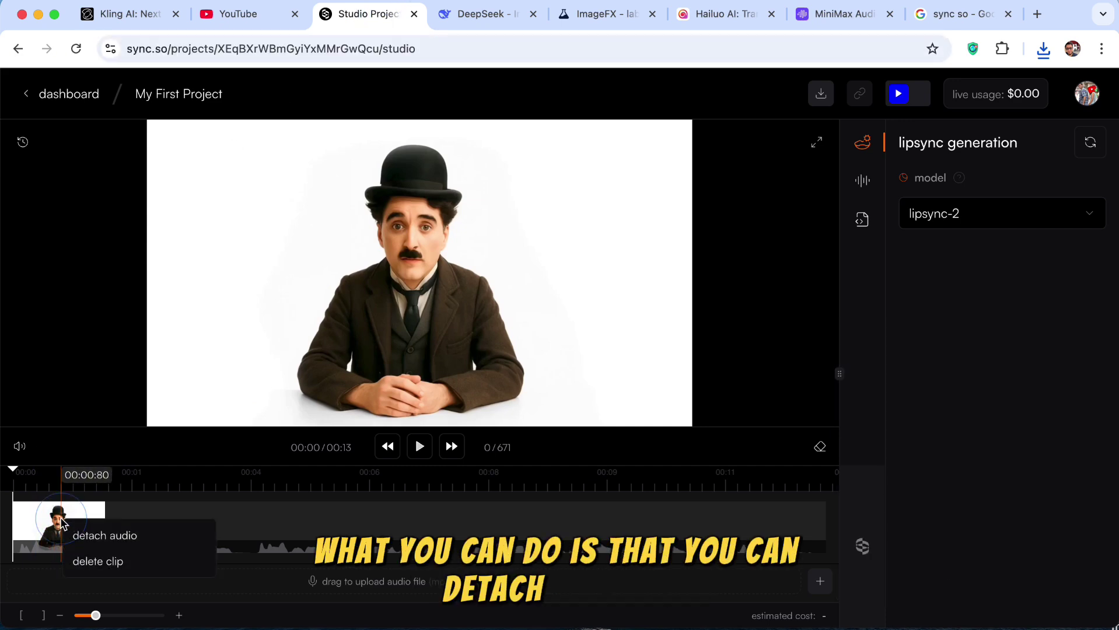
click(97, 562)
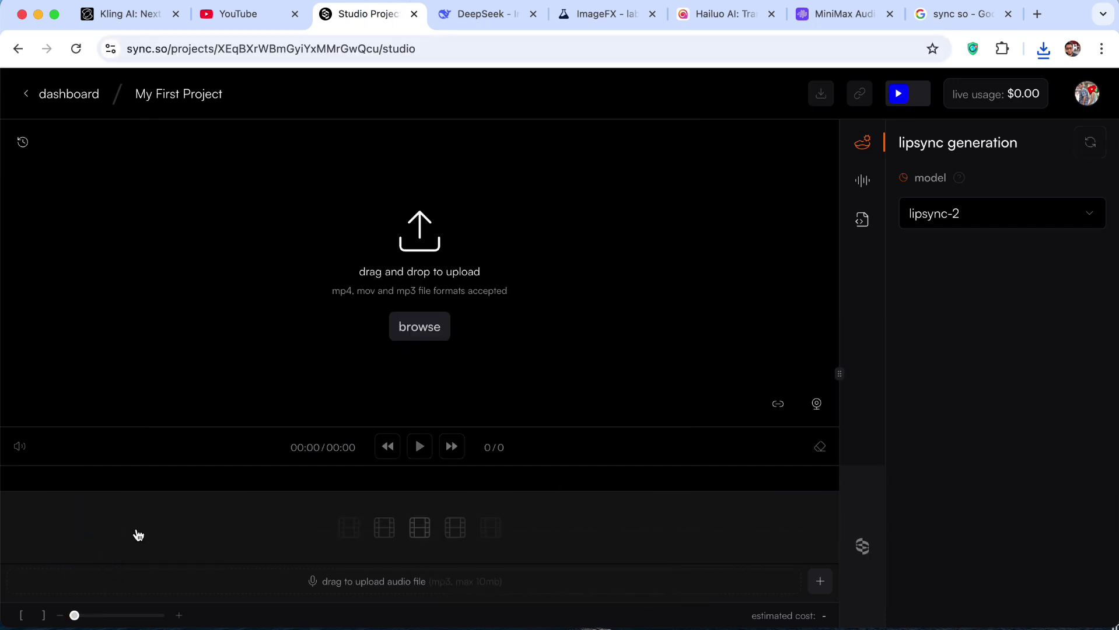
click(392, 258)
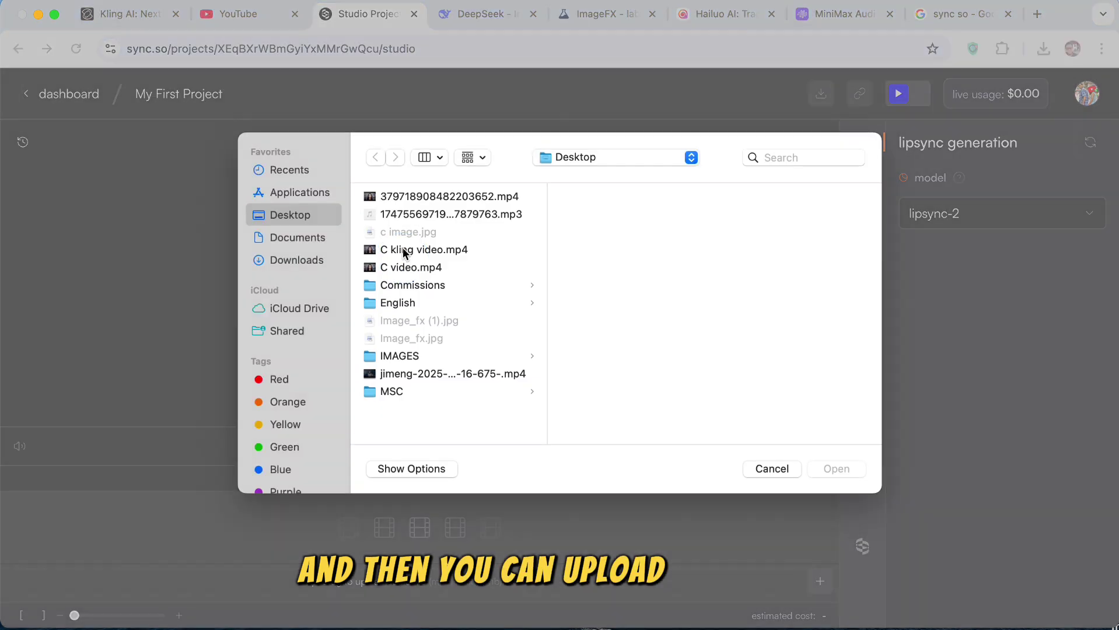
click(435, 261)
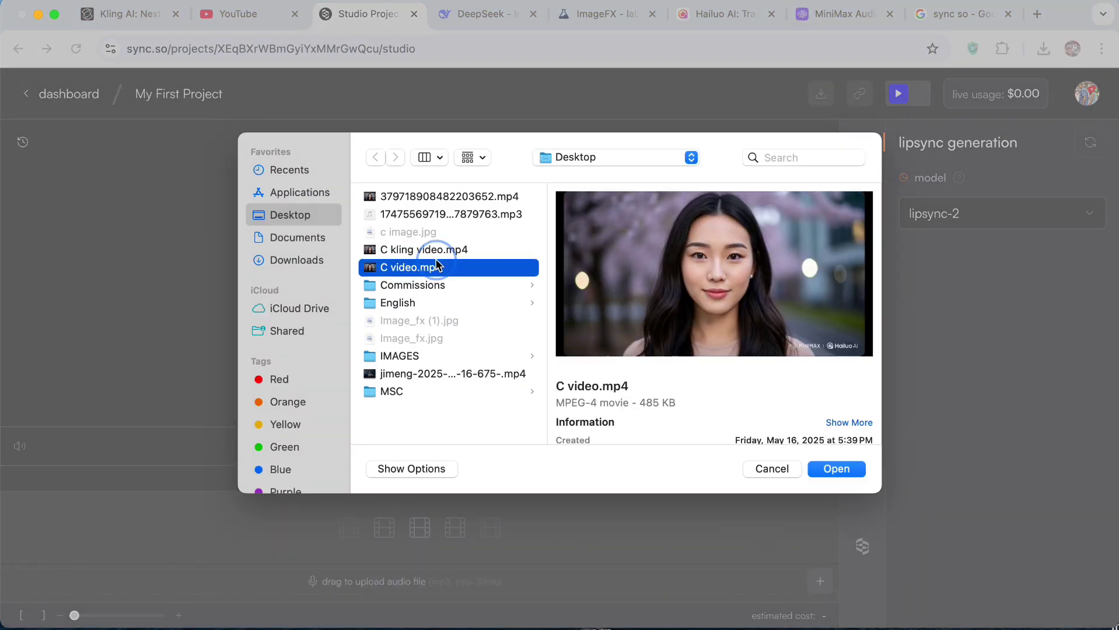
click(442, 249)
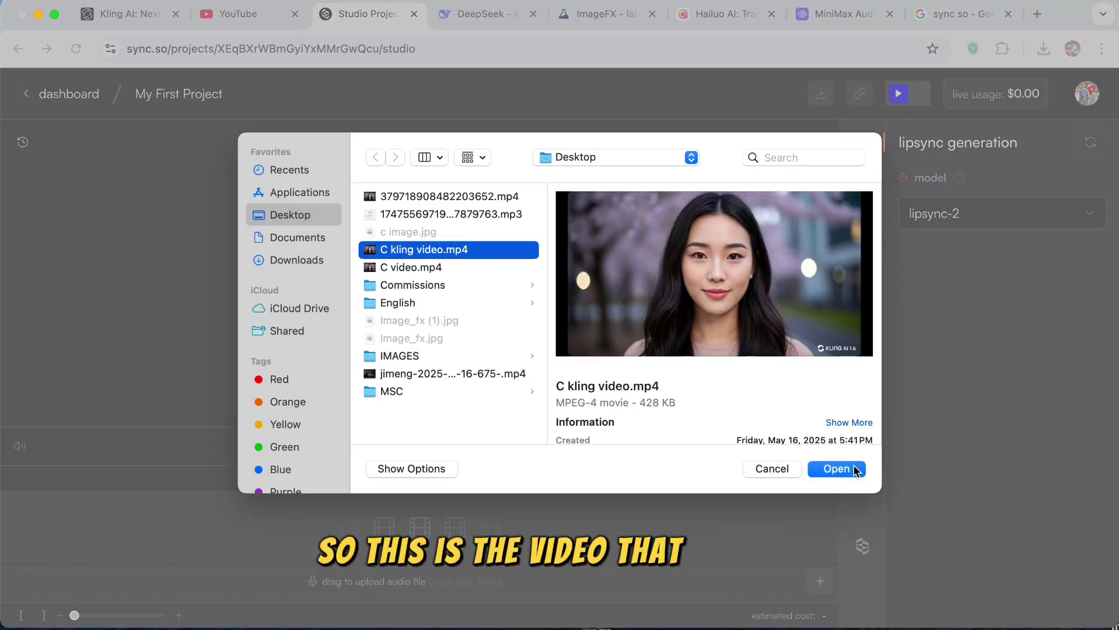
double_click(465, 251)
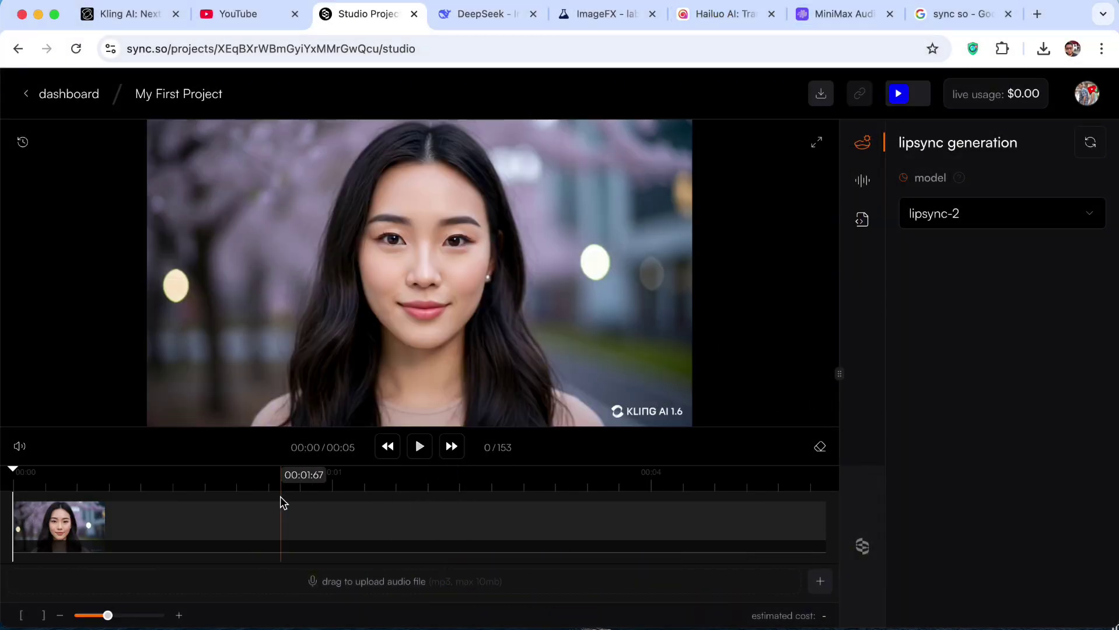
click(430, 453)
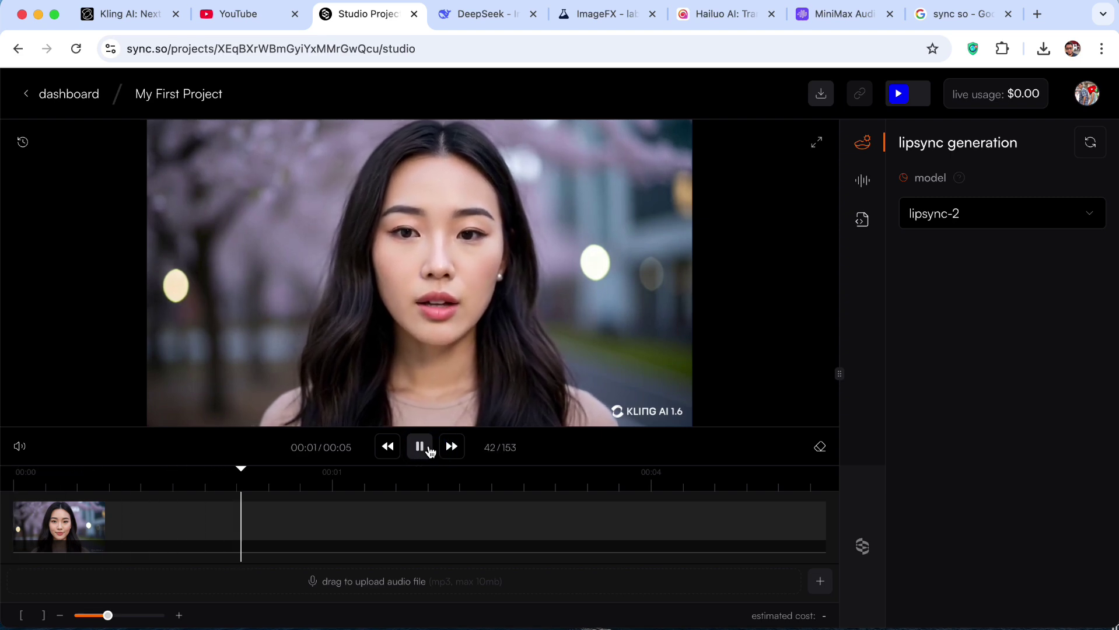
click(430, 452)
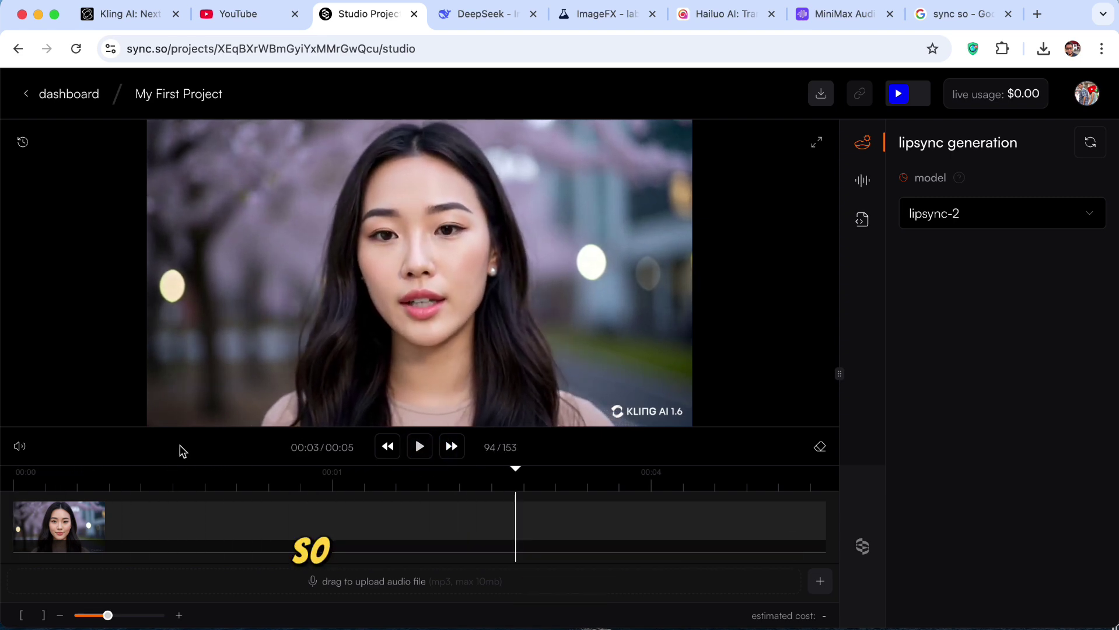
Add the downloaded speech MP3 from the Desktop as the audio track and start the lipsync generation with the lipsync-2 model
click(357, 581)
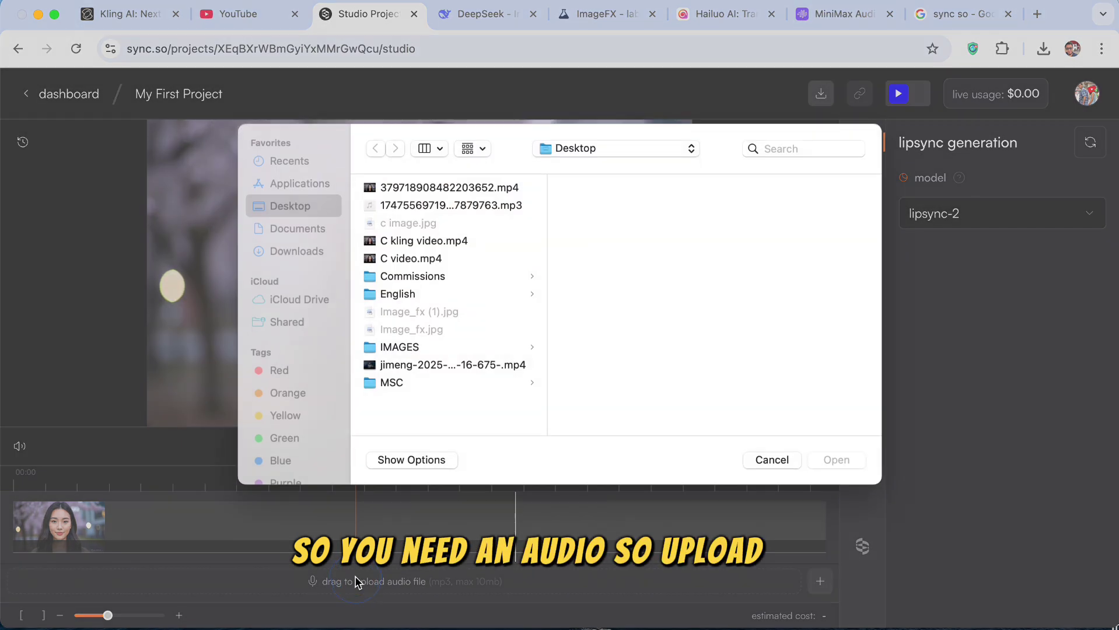
double_click(457, 216)
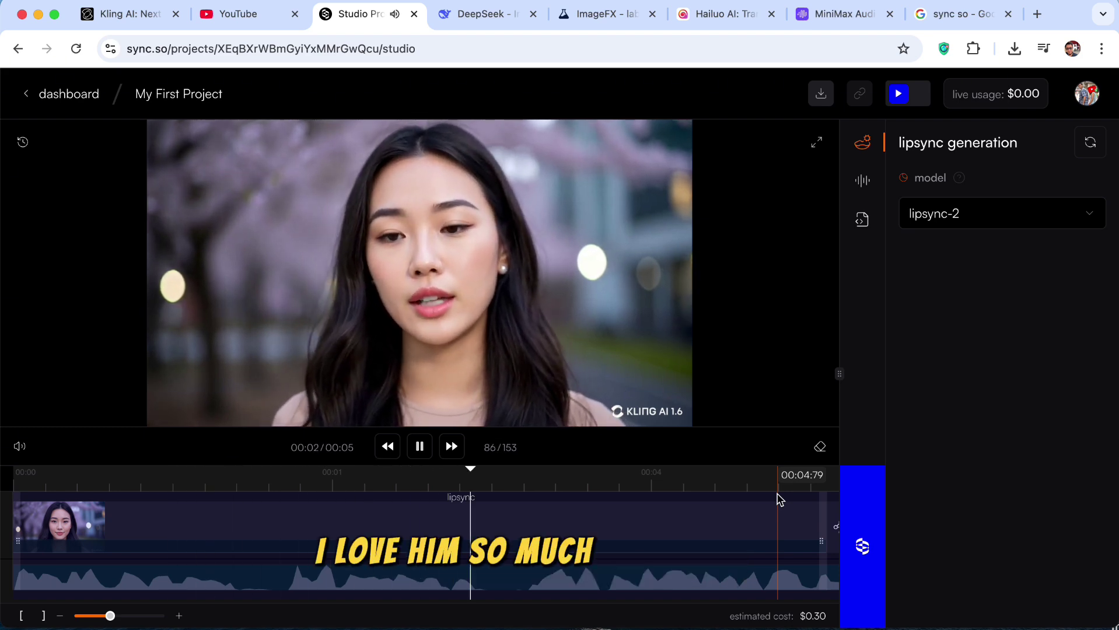
key(space)
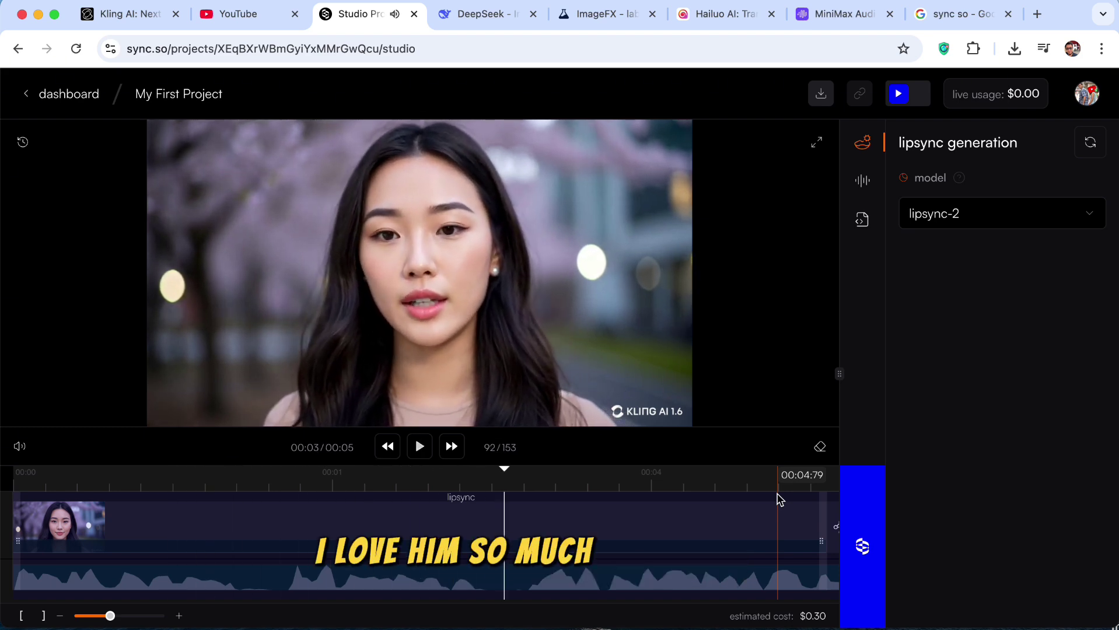
click(861, 537)
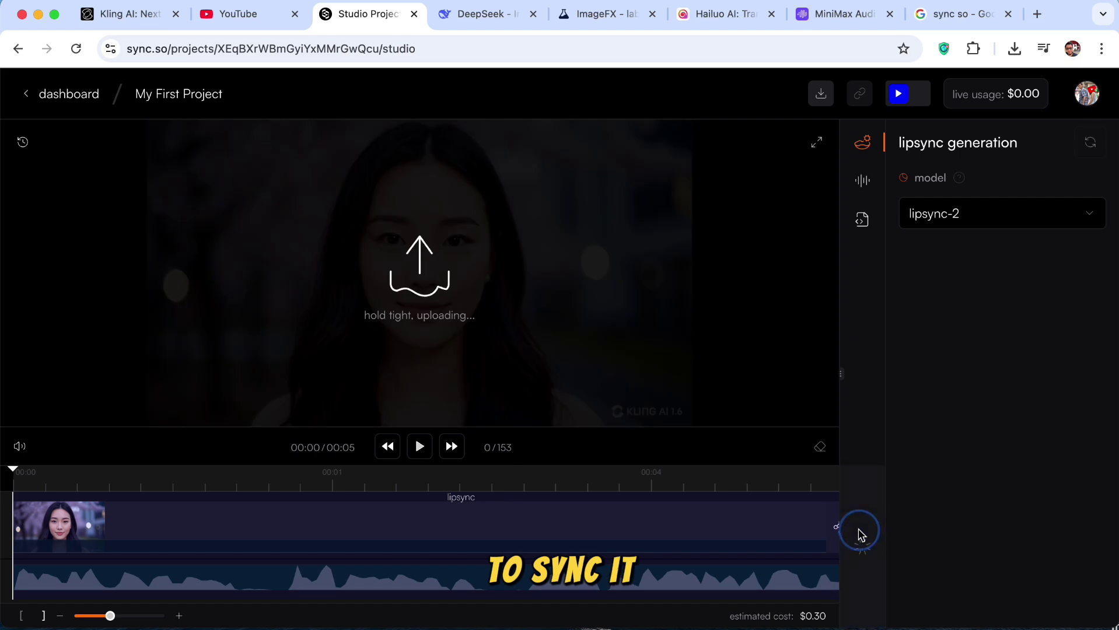